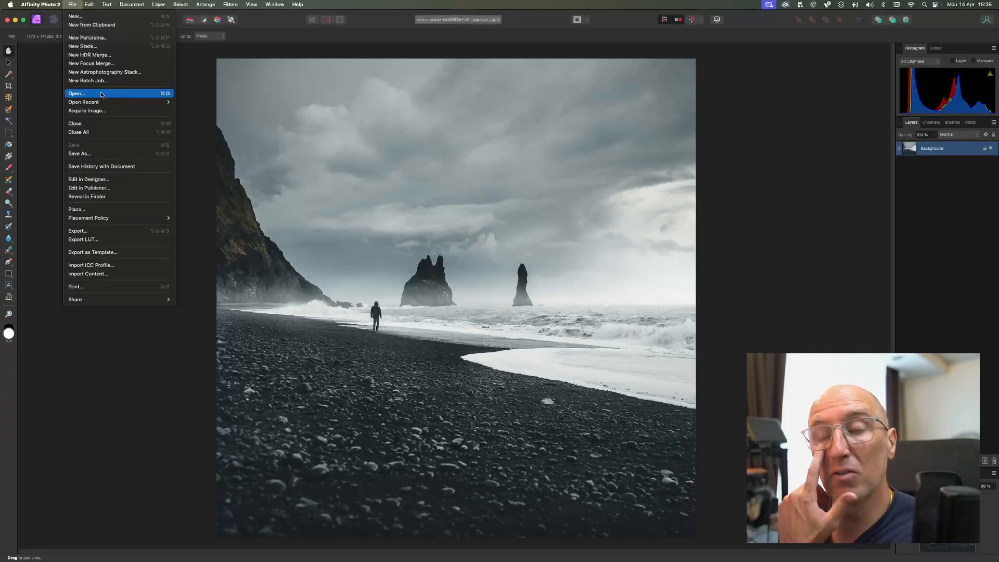
Step: Switch to the Brave browser and search Unsplash for "cityscape" photos, filtered to square orientation
click(446, 261)
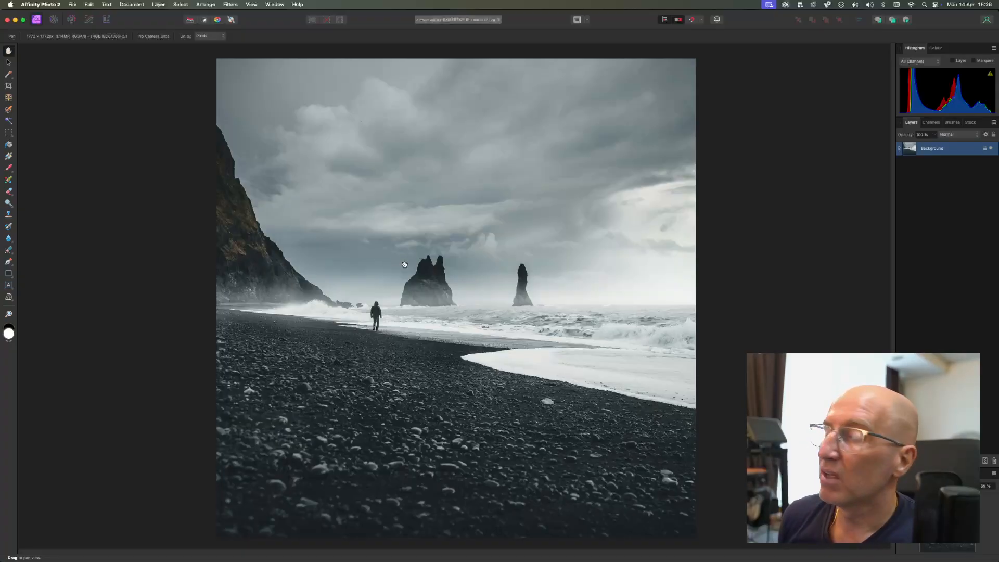
key(super+Tab)
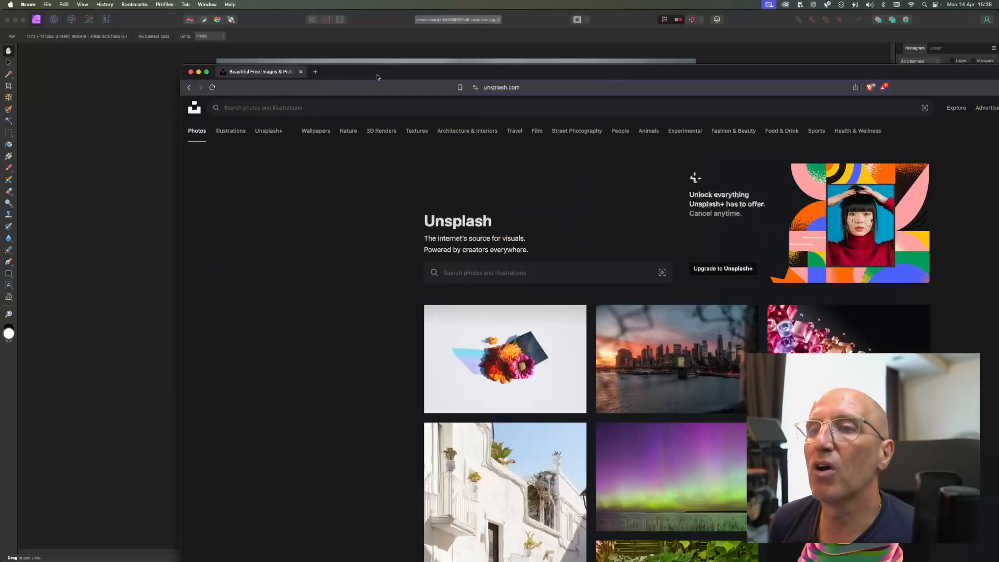
double_click(377, 77)
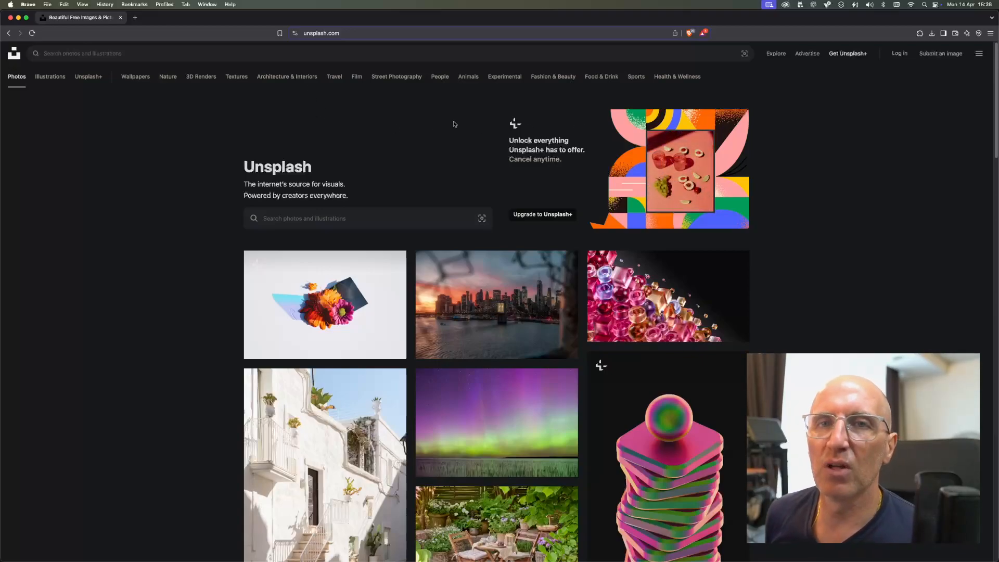
click(253, 52)
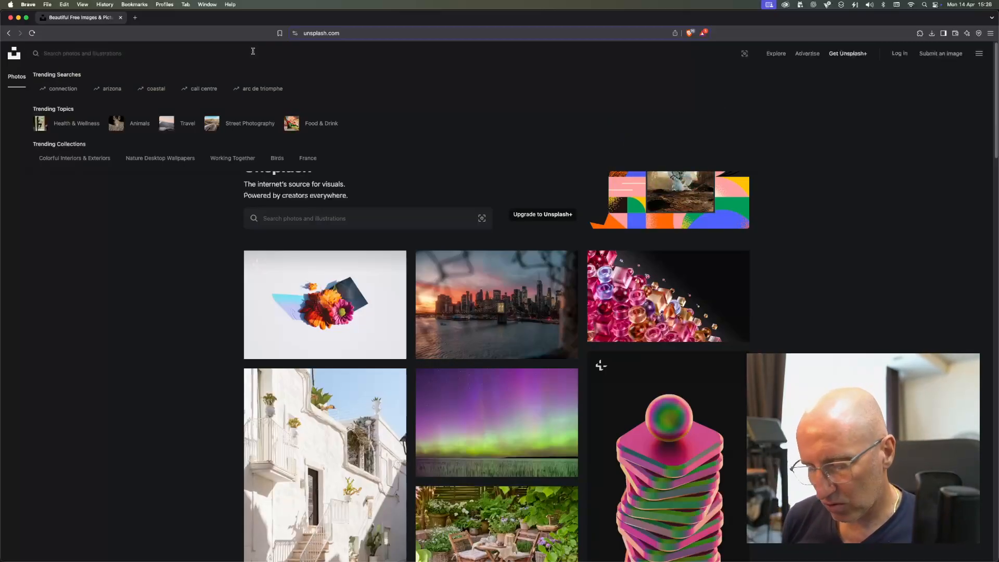
text(cityscapa)
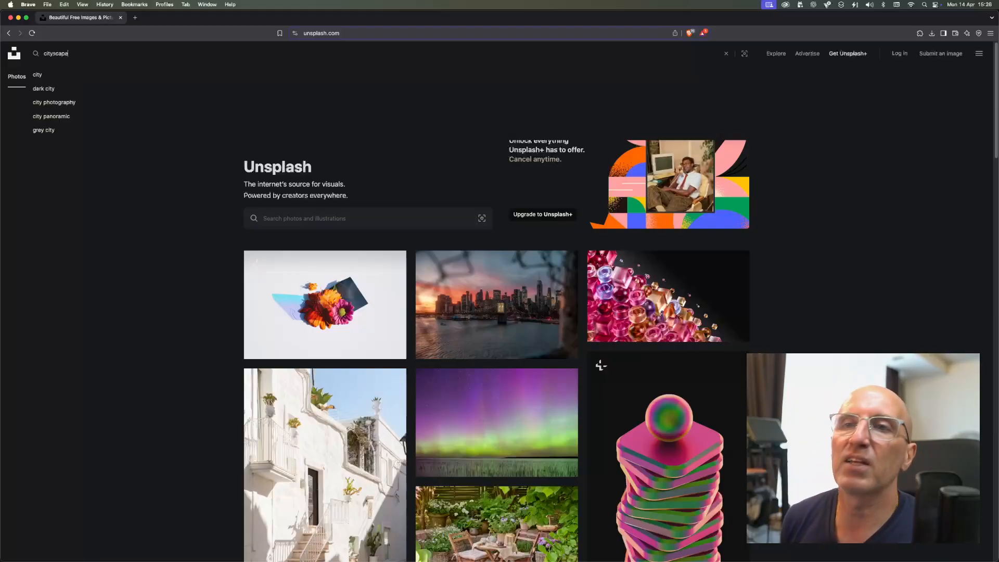
key(Return)
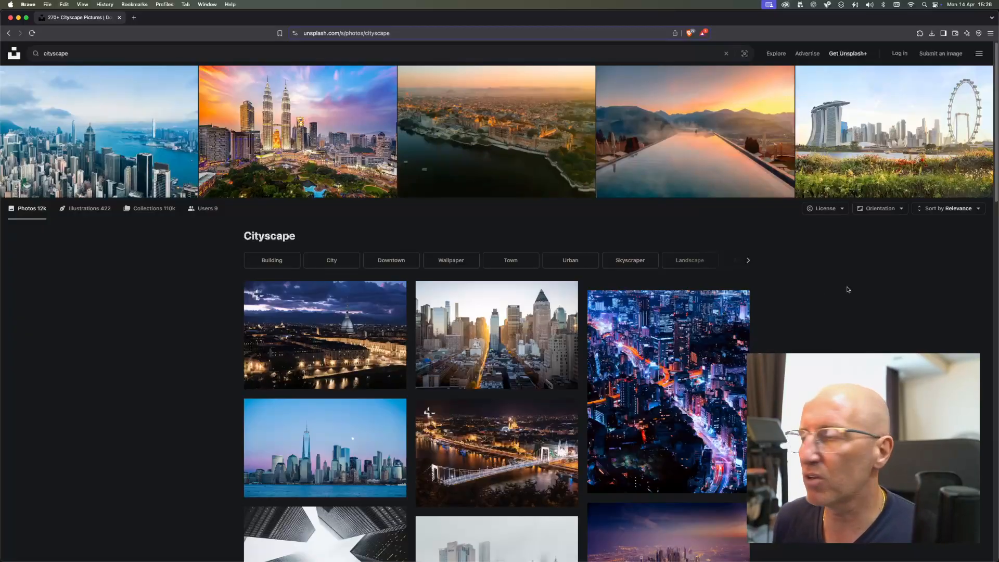
click(879, 210)
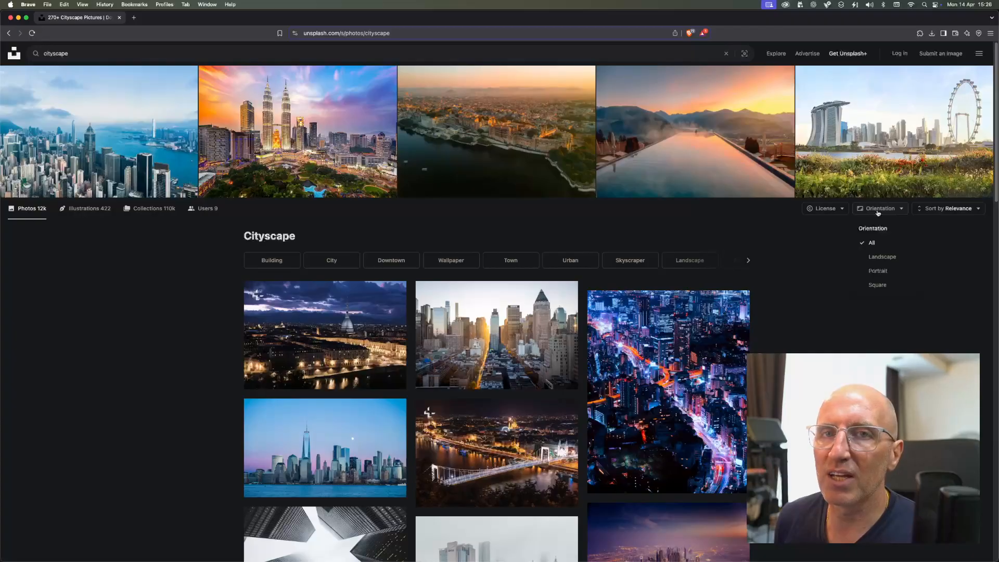
click(883, 285)
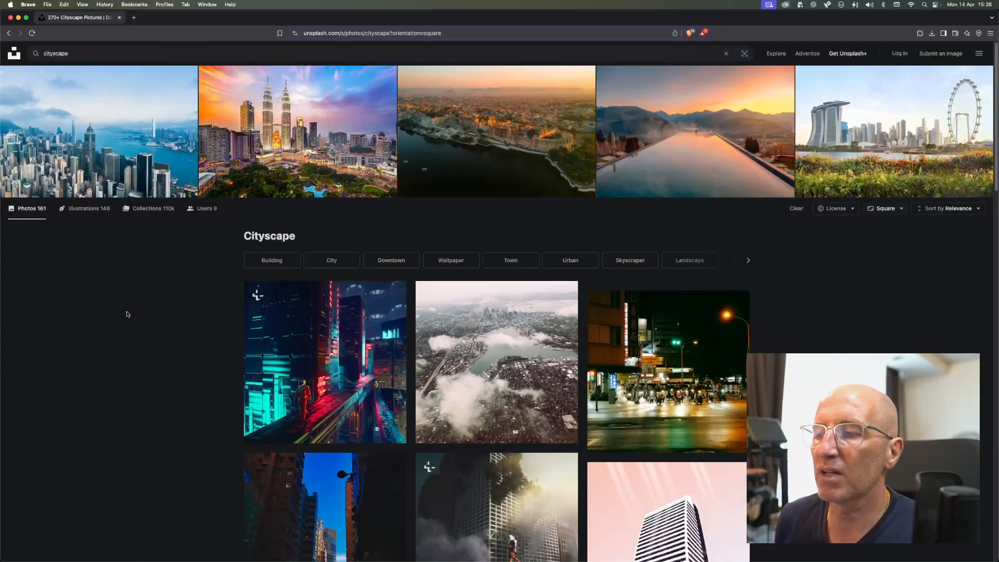
Step: Browse the square cityscape results, load more, and open the photo of the tall yellow building against a blue sky
scroll(127, 314, down, 7)
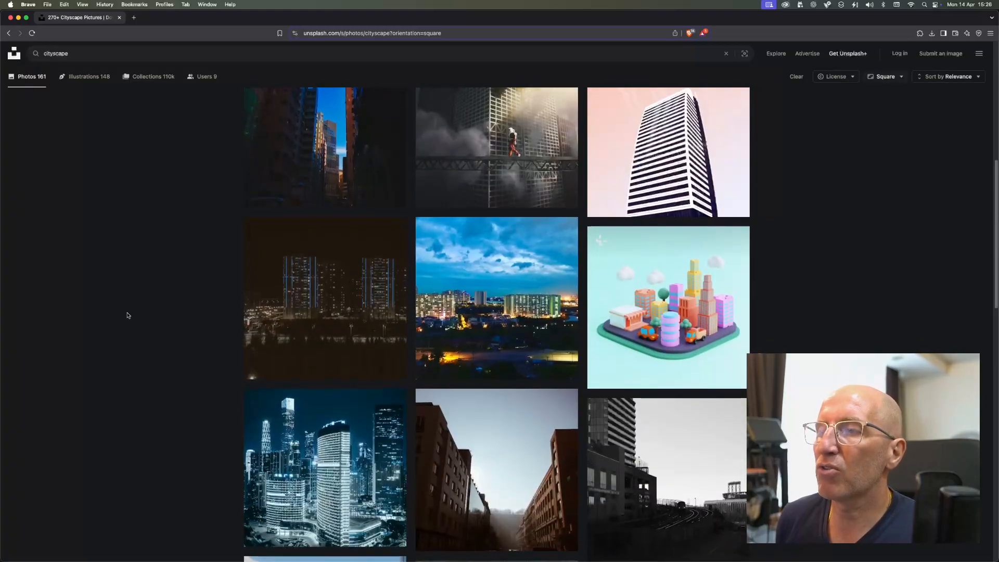
scroll(127, 314, up, 1)
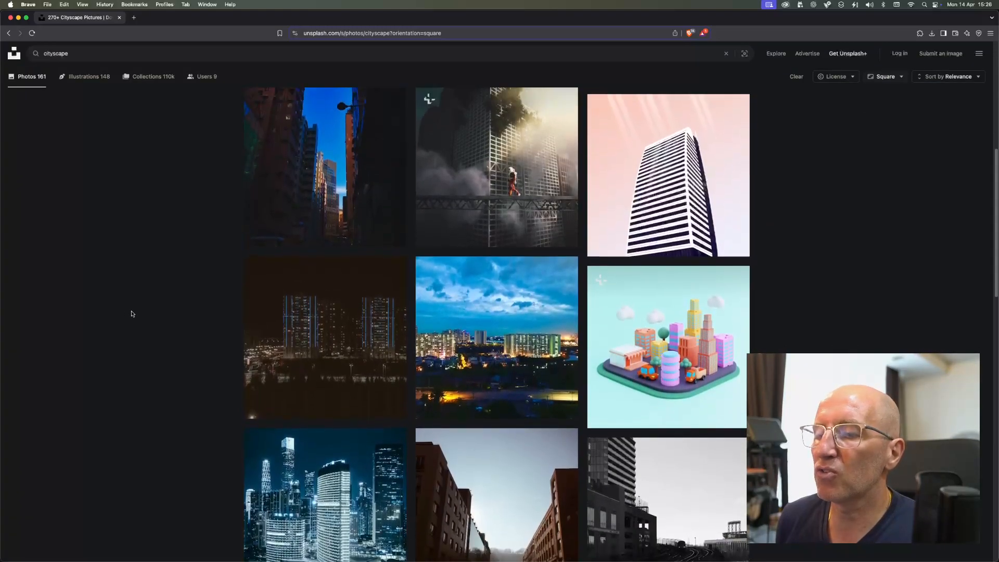
scroll(132, 314, up, 2)
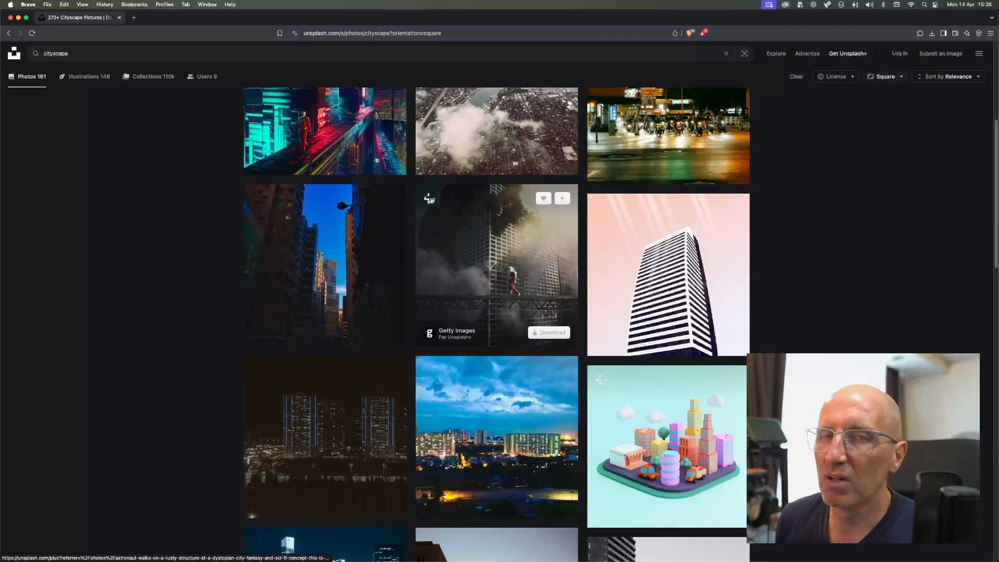
scroll(192, 359, down, 6)
scroll(192, 362, down, 10)
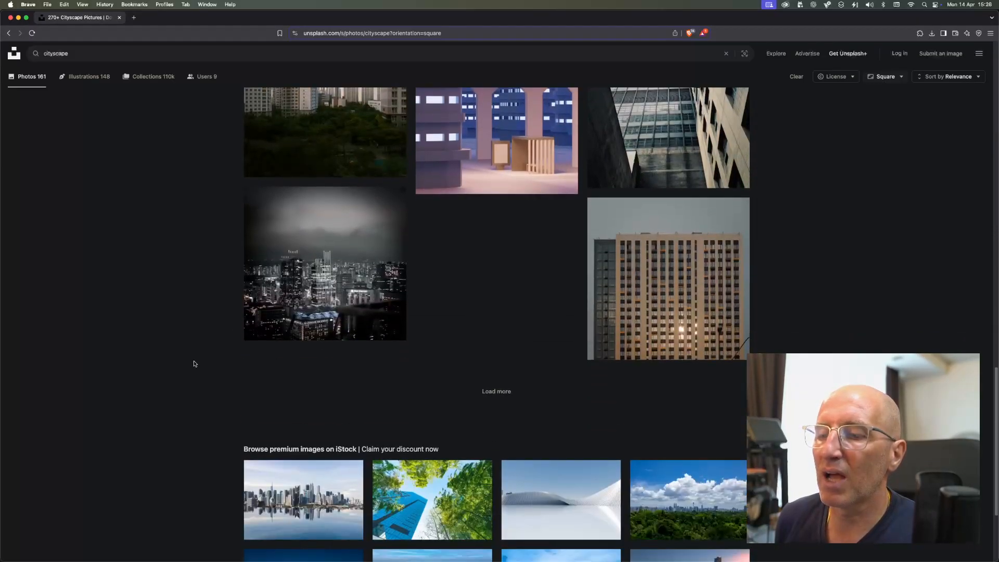
click(498, 385)
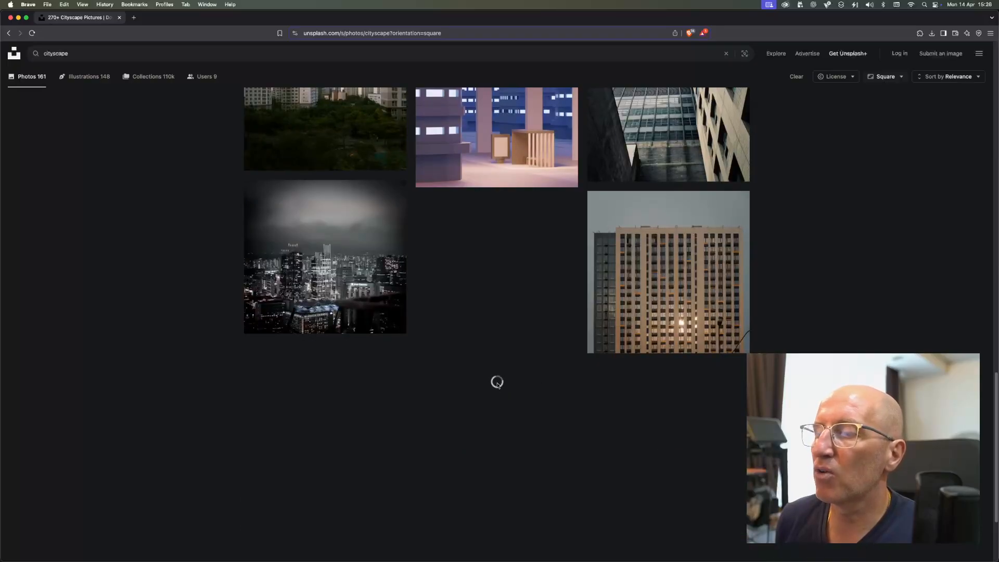
scroll(498, 385, down, 2)
click(344, 319)
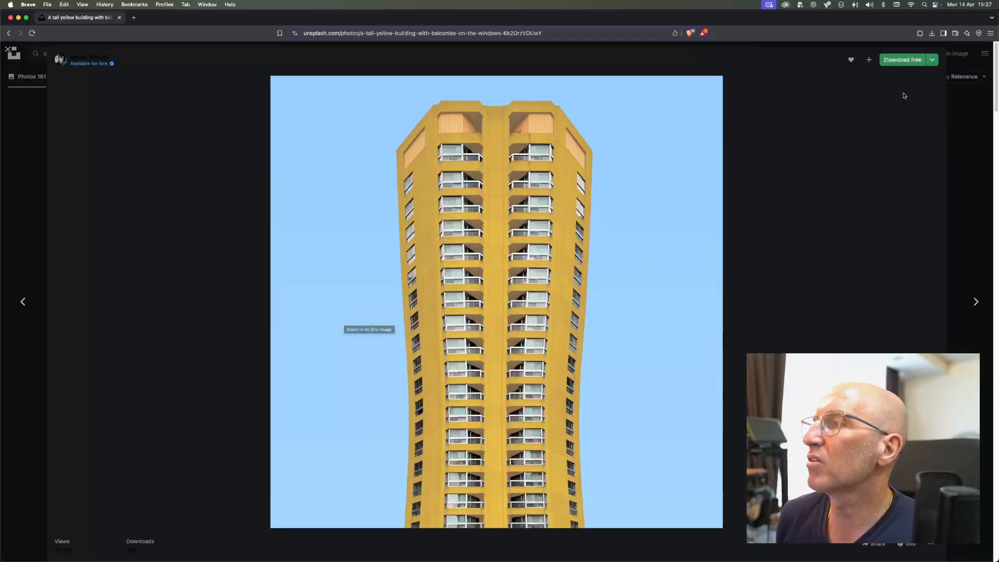
Step: Download the yellow building photo in its original size (2268 x 2268) to the Downloads folder
click(932, 61)
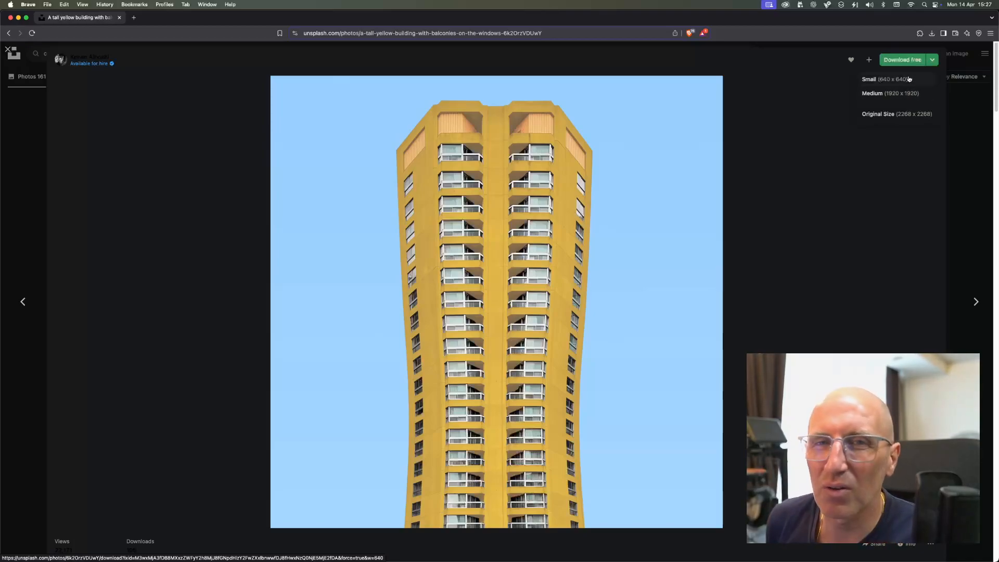
click(901, 114)
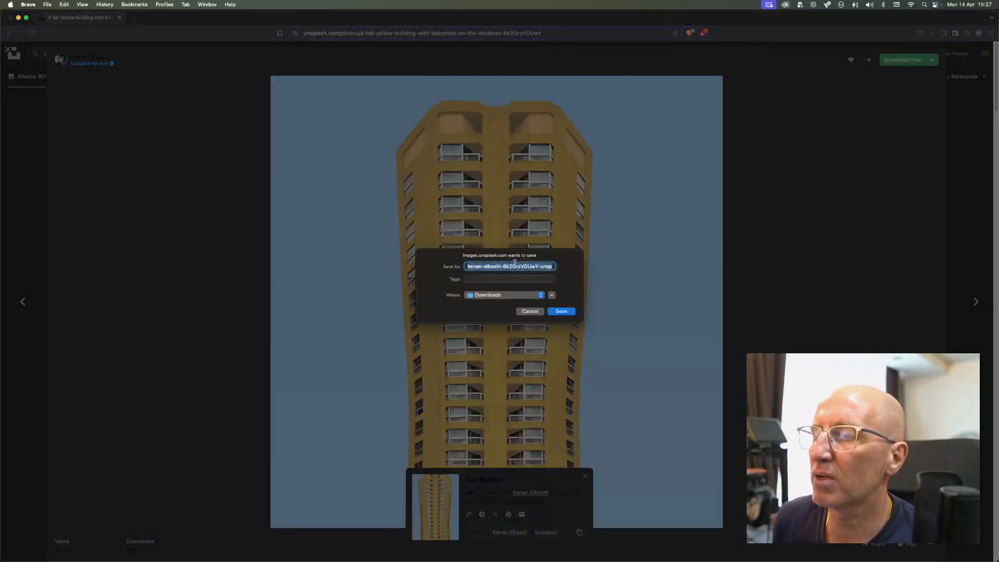
click(560, 311)
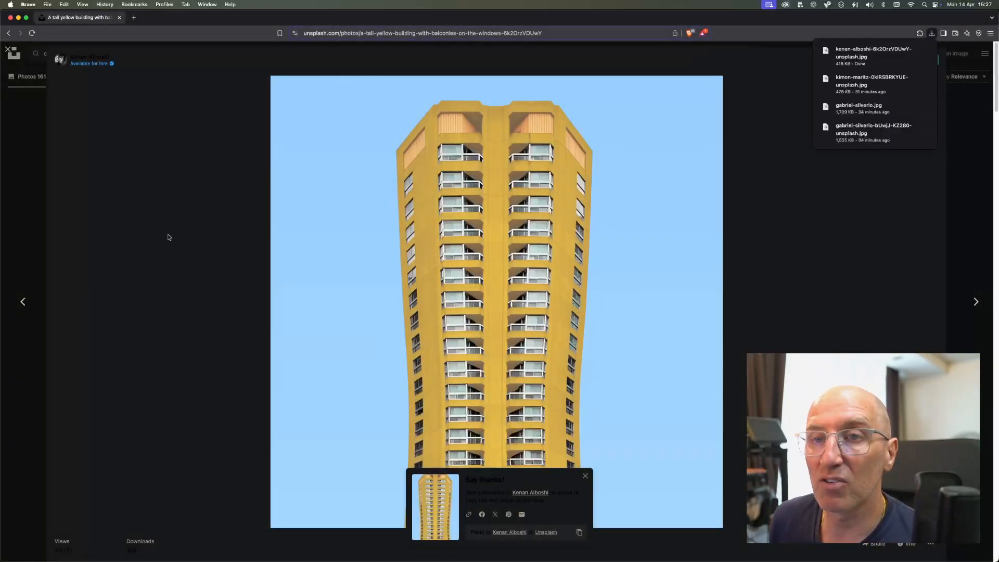
Step: Return to Affinity Photo and close the black beach photo
drag(179, 18, 998, 195)
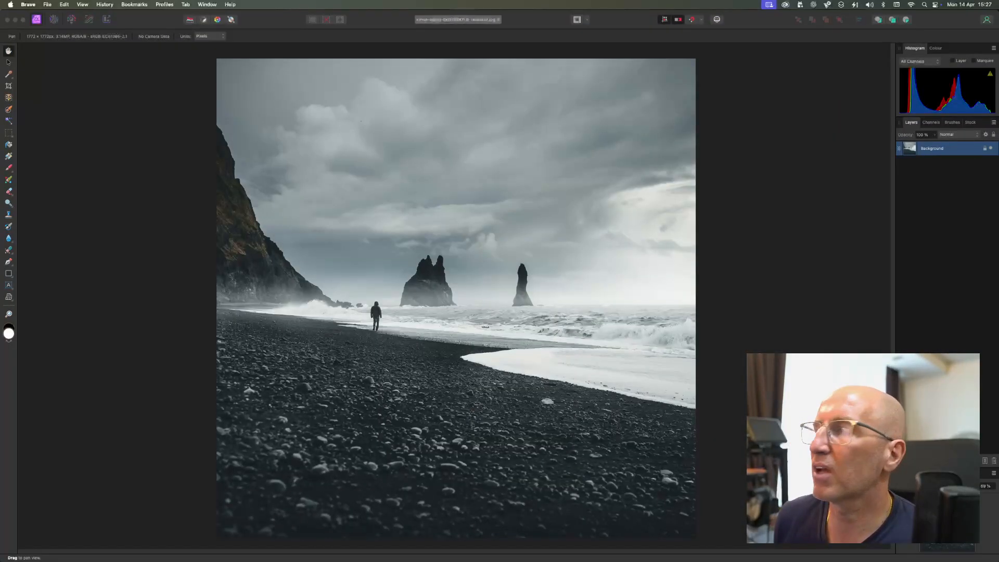
click(570, 420)
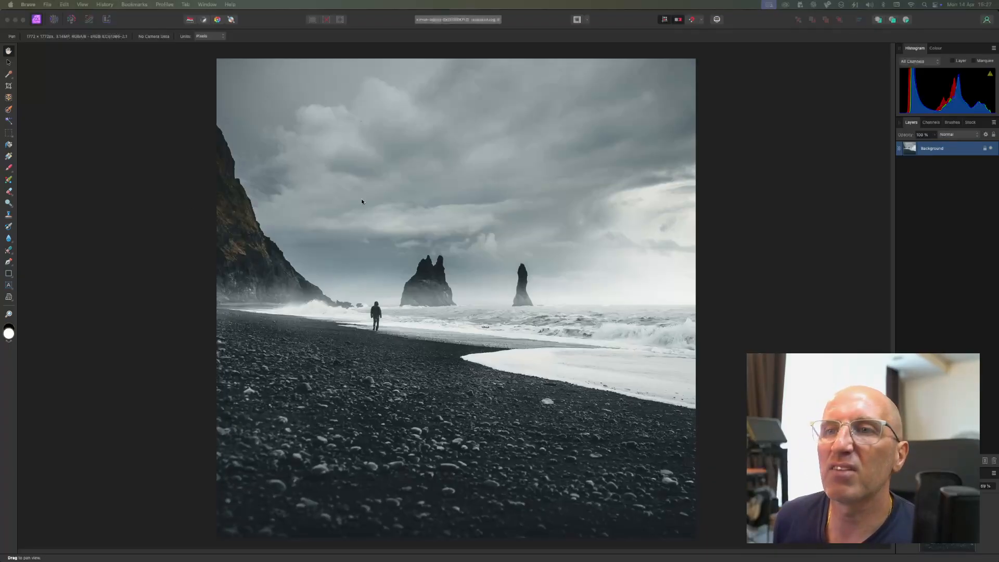
click(173, 171)
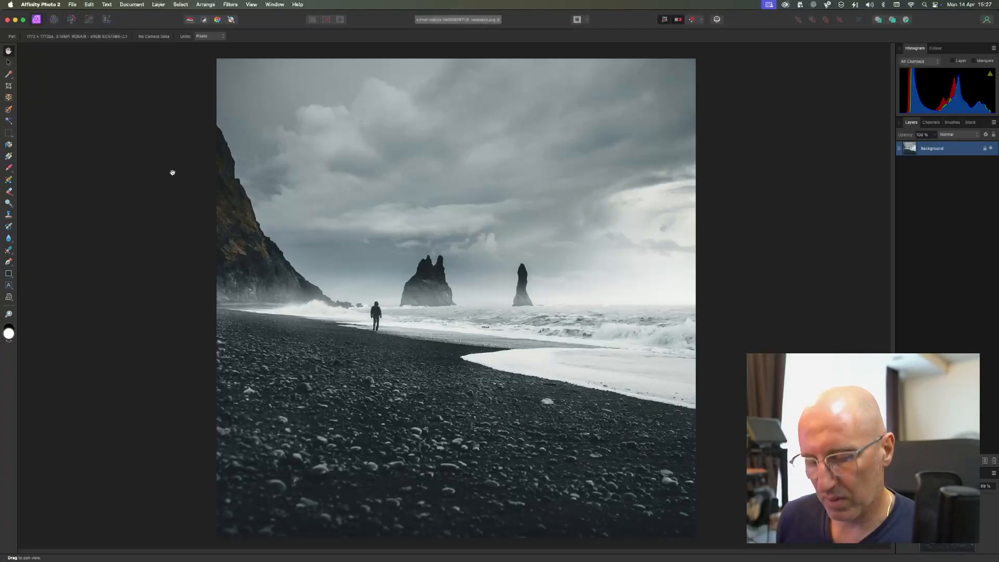
key(super+w)
Step: Preview and open the newly downloaded yellow building JPG from the Downloads folder
click(72, 4)
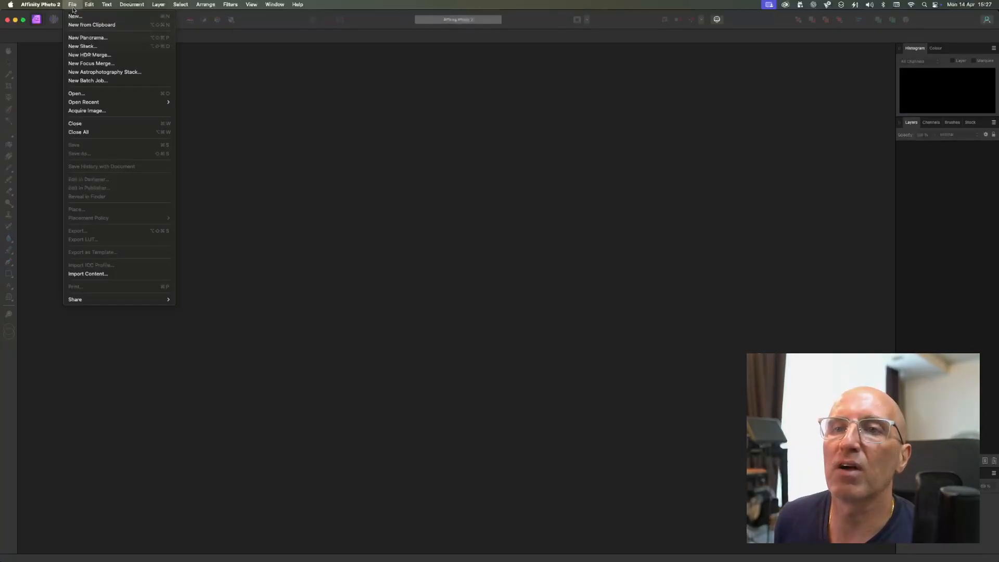
click(90, 95)
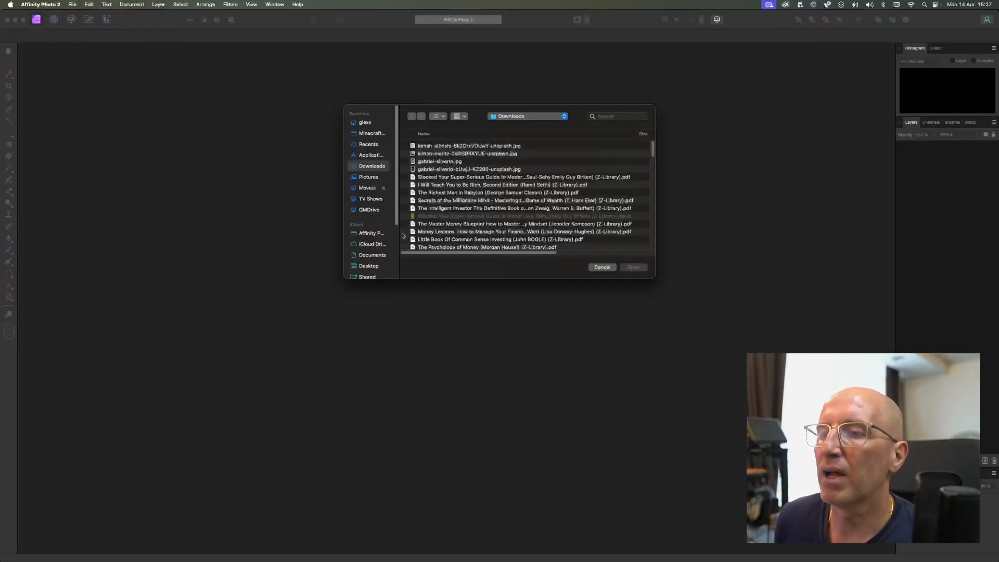
click(459, 145)
key(space)
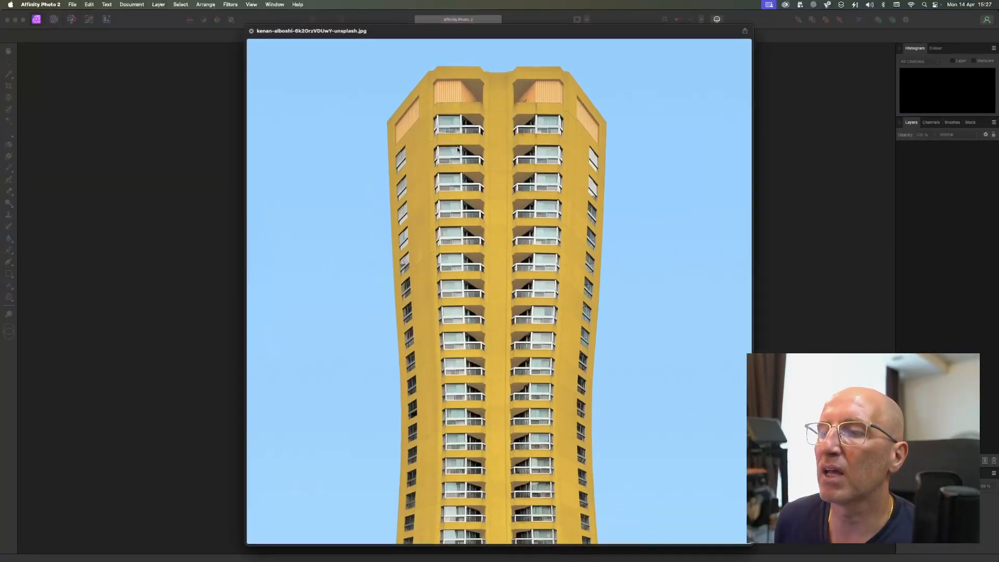
key(space)
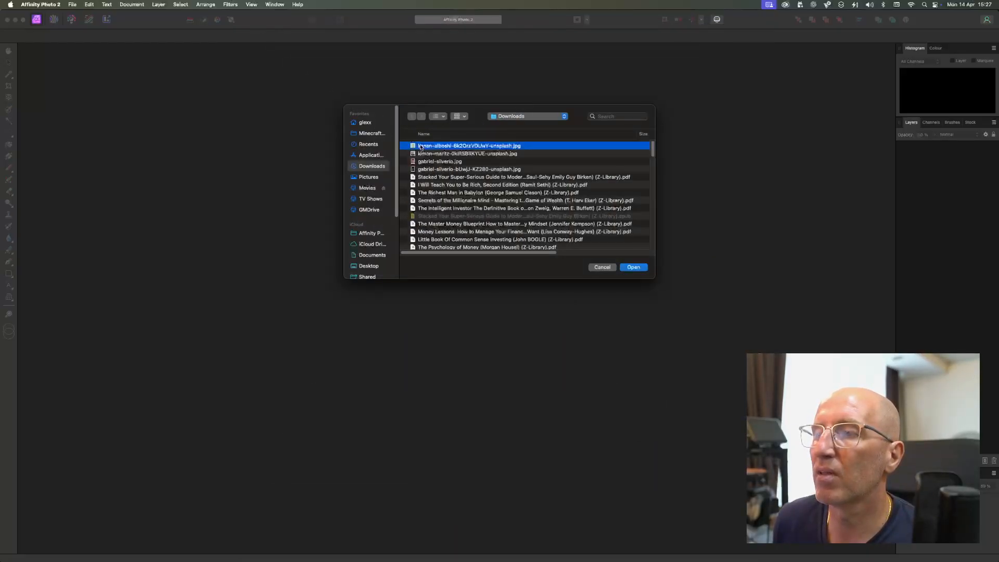
click(635, 268)
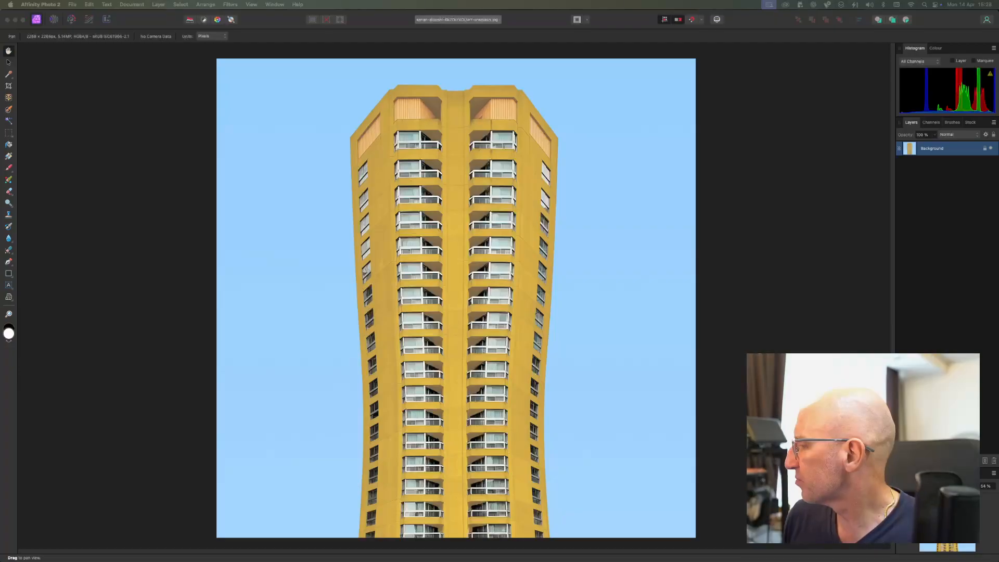
Step: Merge the Histogram and Layers panel groups into one group and bring Layers to the front
click(180, 164)
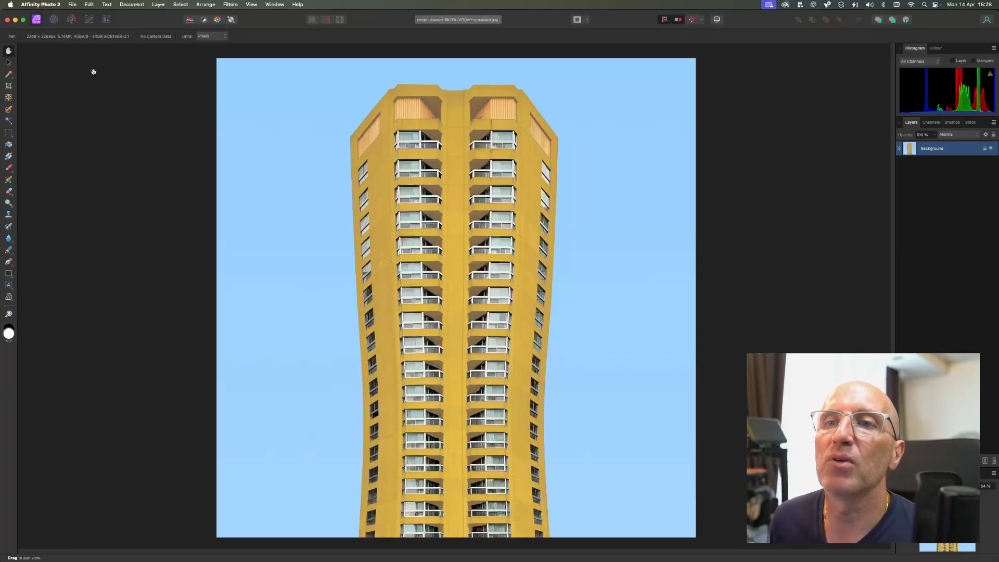
drag(956, 48, 991, 44)
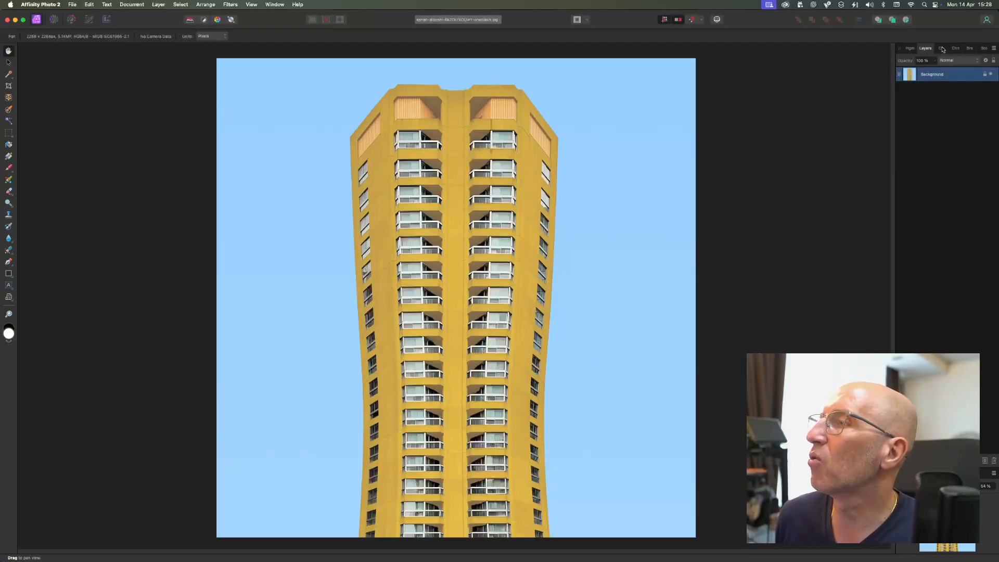
click(914, 50)
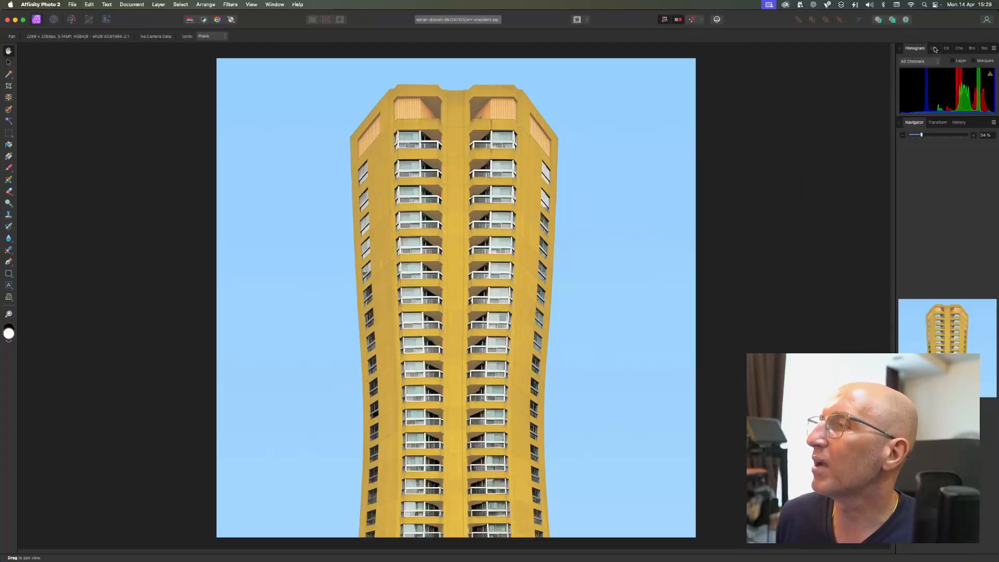
click(934, 49)
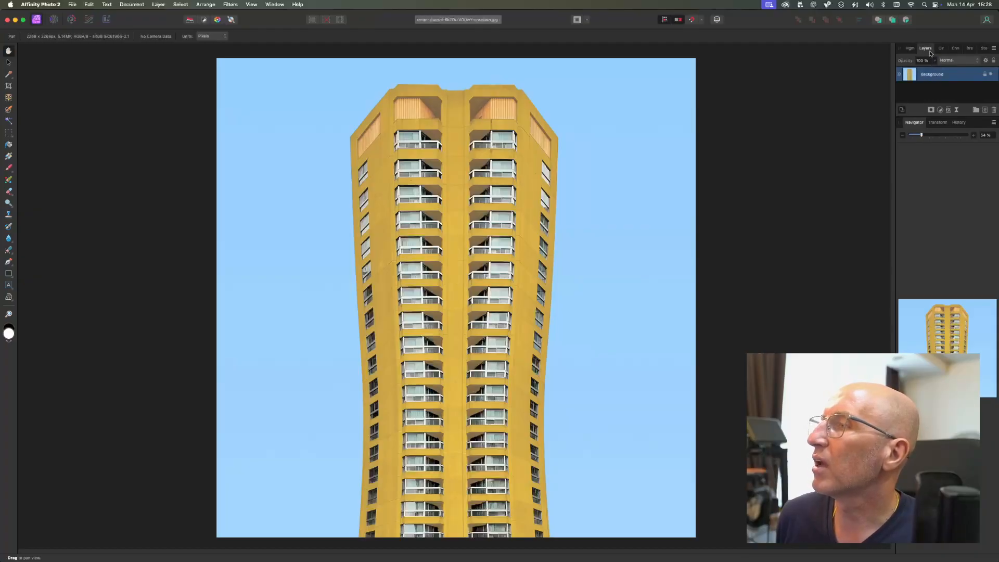
Step: Give the Layers panel more height by shrinking the Navigator panel group below it
click(993, 47)
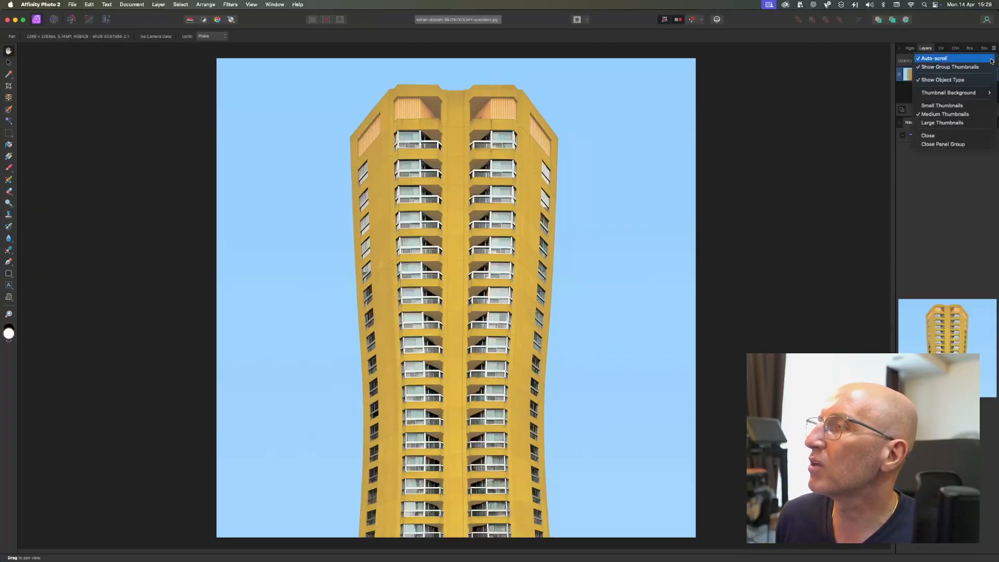
click(938, 230)
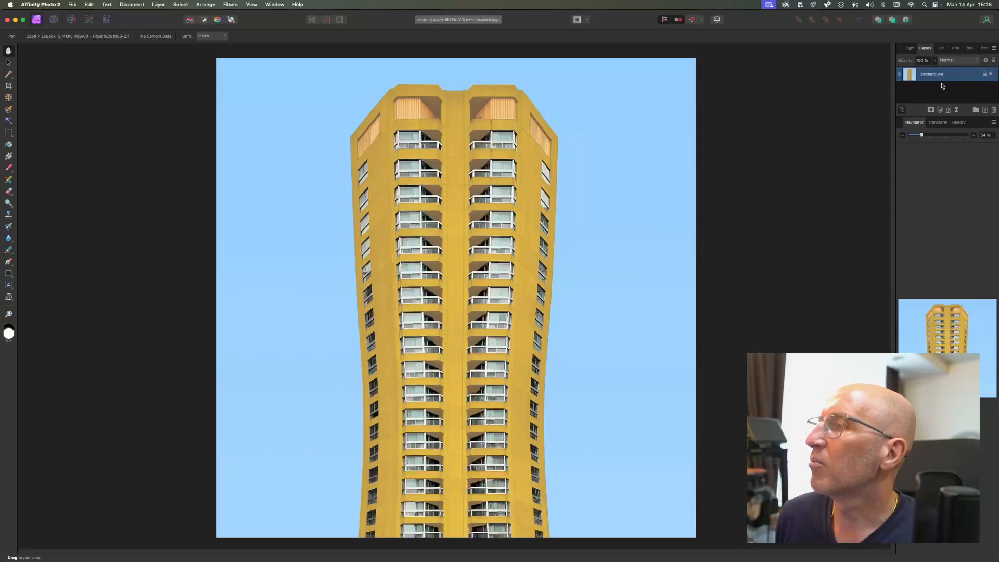
click(928, 165)
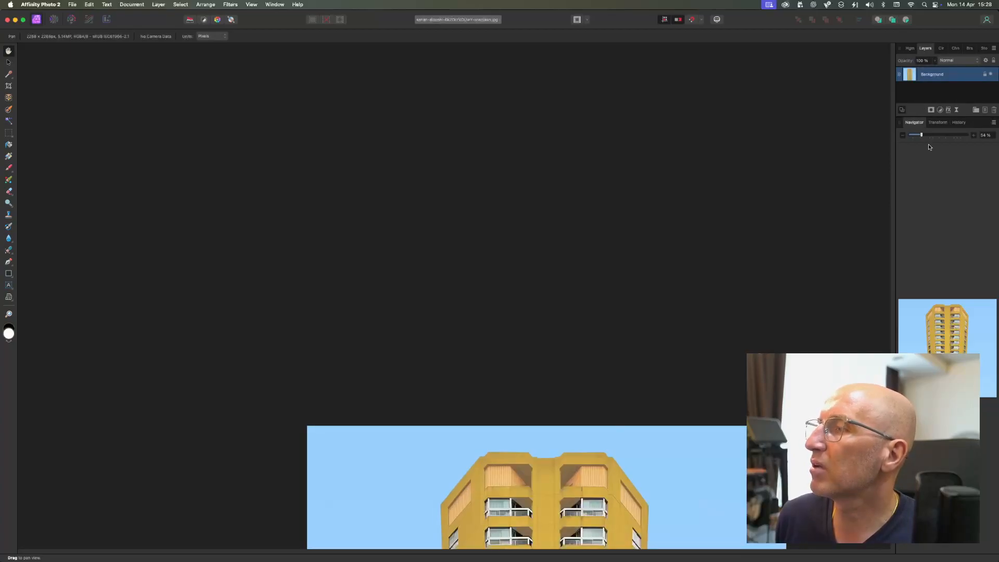
scroll(735, 331, down, 6)
scroll(735, 332, down, 2)
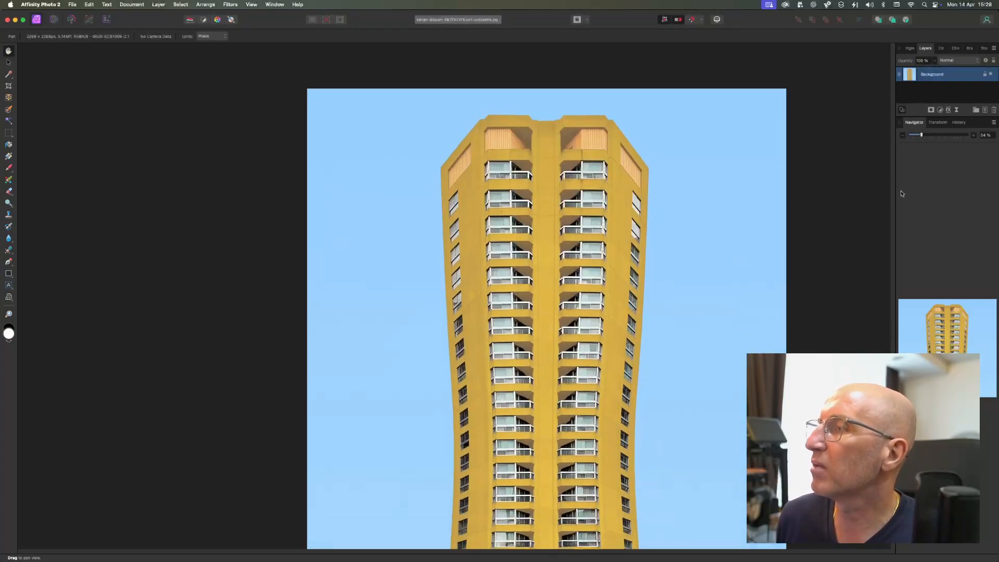
click(939, 127)
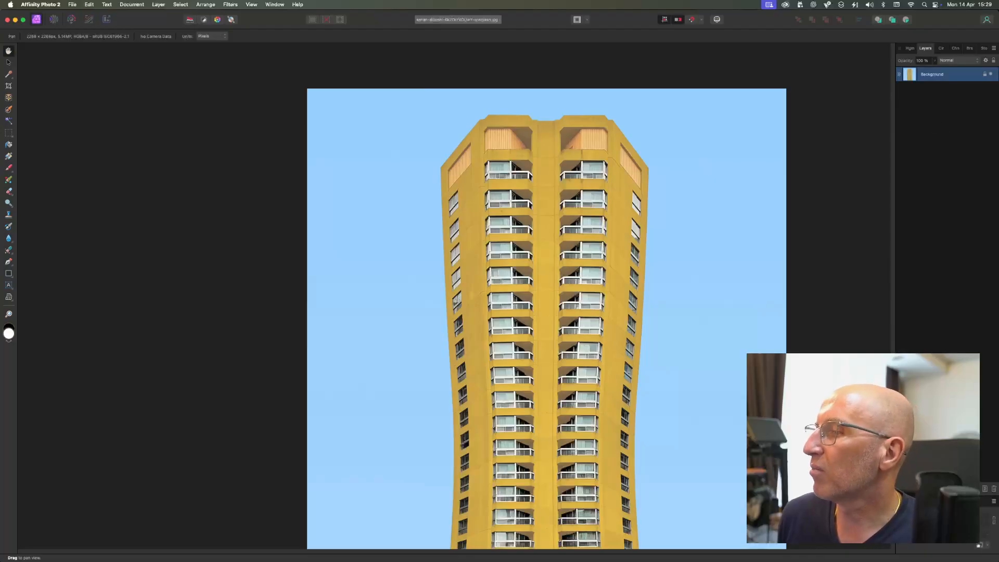
click(937, 501)
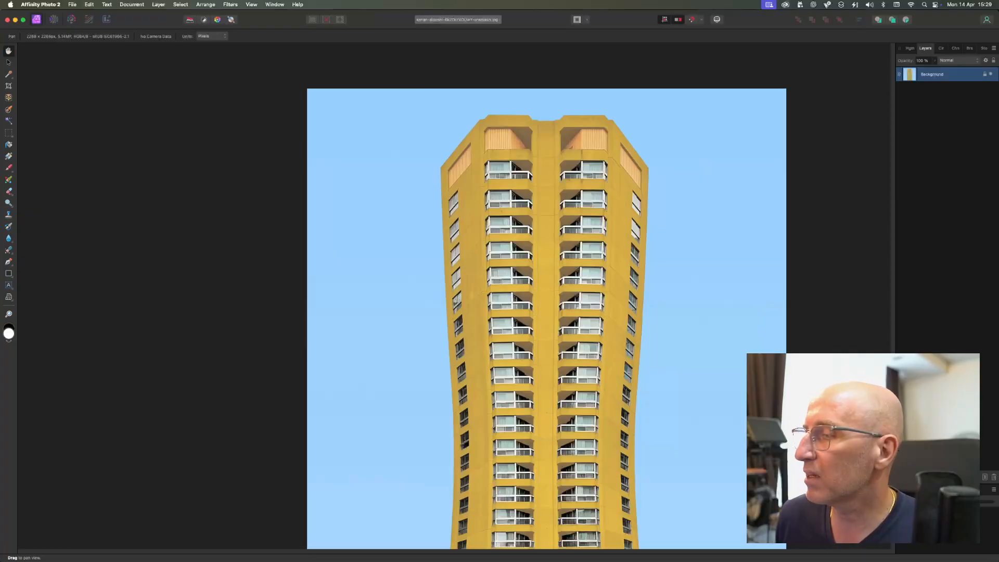
Step: Expand the Navigator panel group and bring the Histogram panel to the front of its group
click(911, 489)
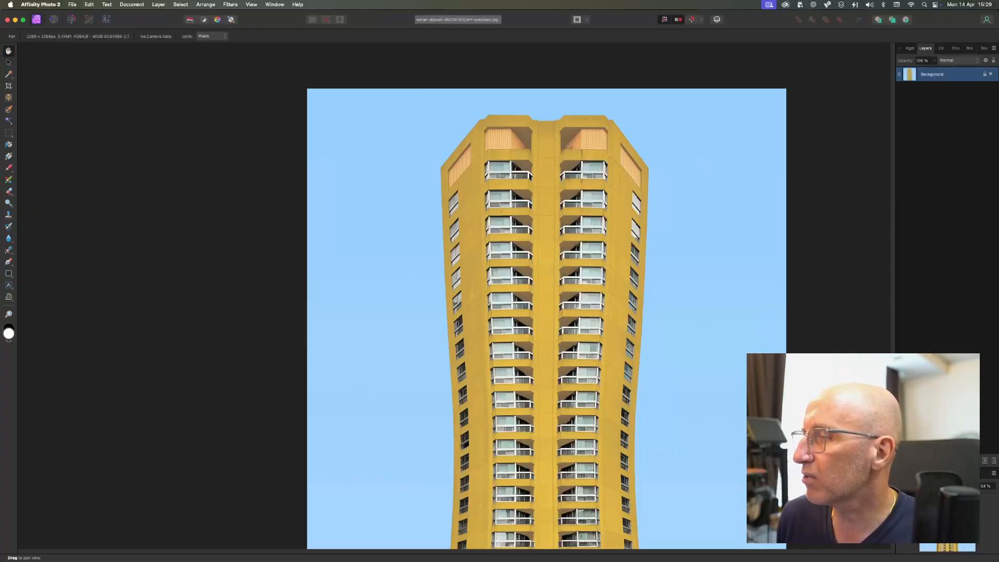
click(904, 47)
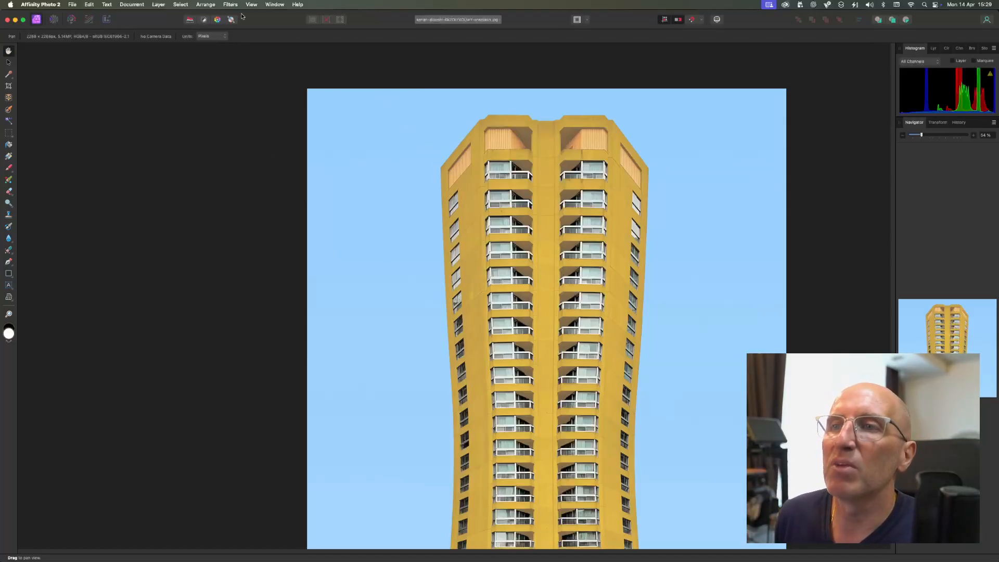
Step: Hide the Layers and History panels, and show the Layers panel again
click(274, 4)
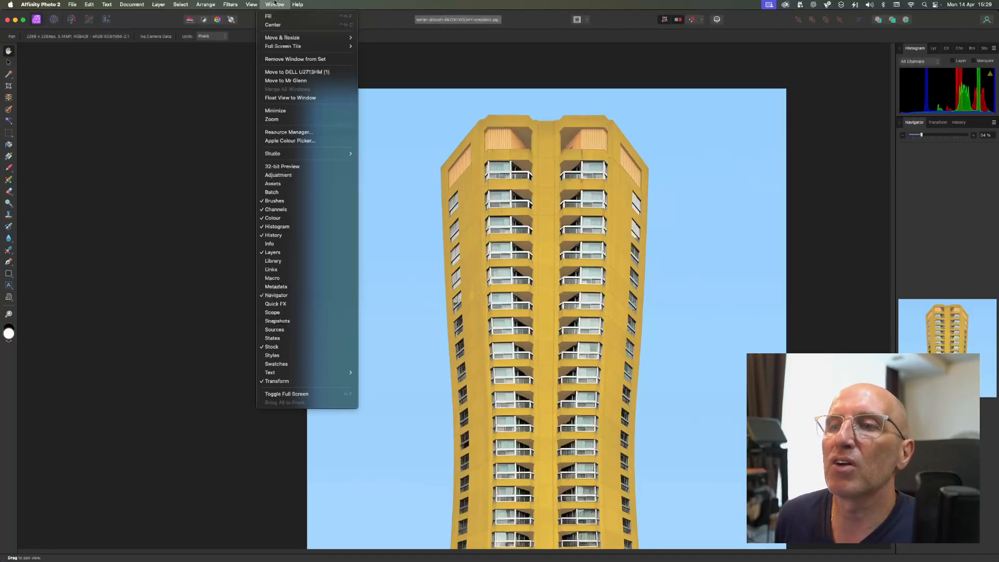
click(282, 252)
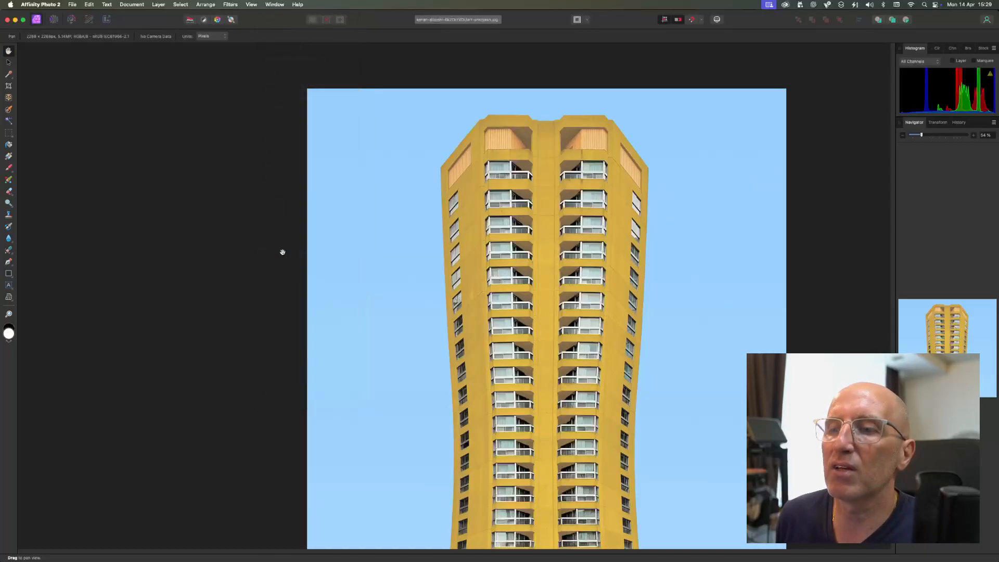
click(275, 4)
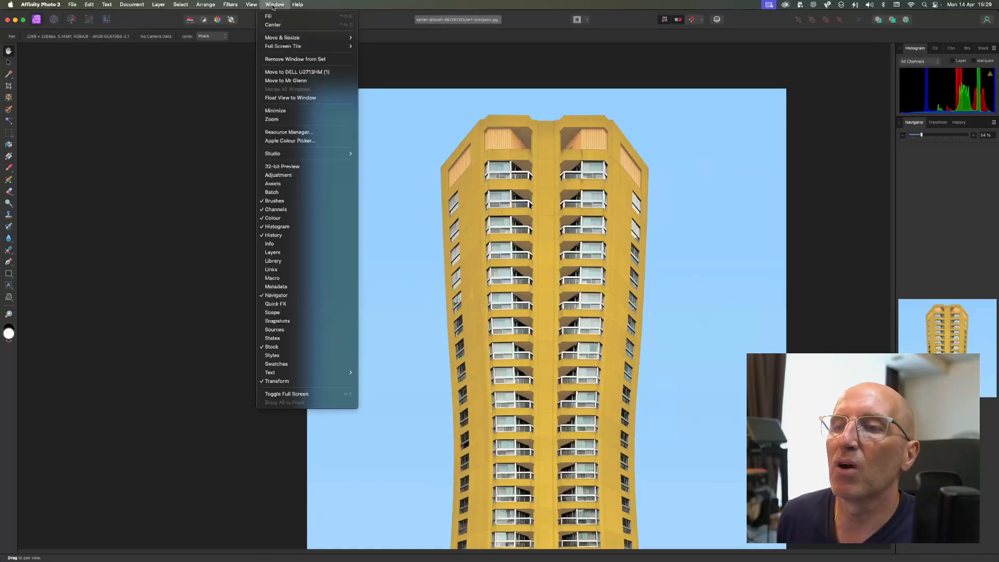
click(276, 237)
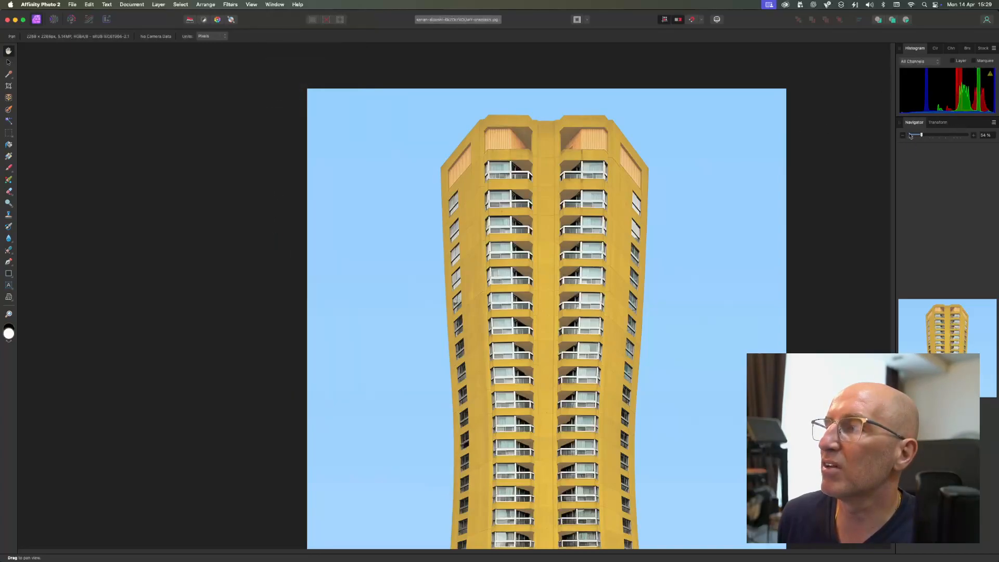
click(269, 7)
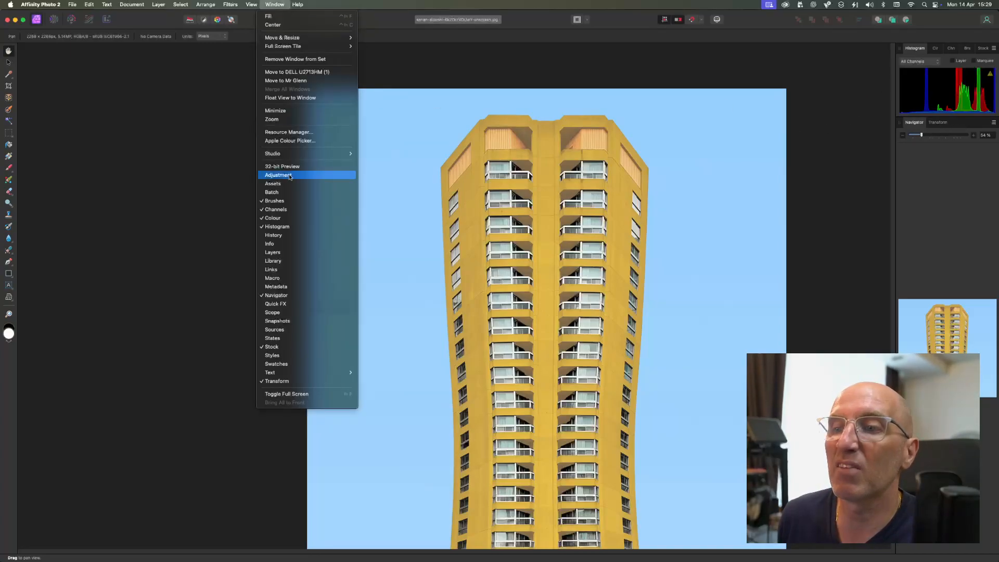
click(278, 252)
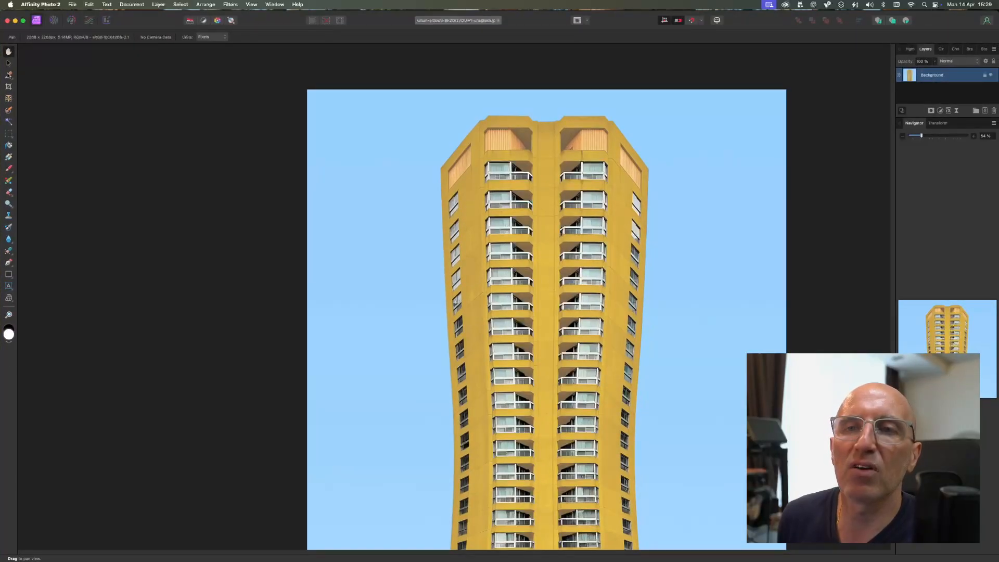
Step: Look at the options of the Move, Crop and Object Selection tools
click(8, 64)
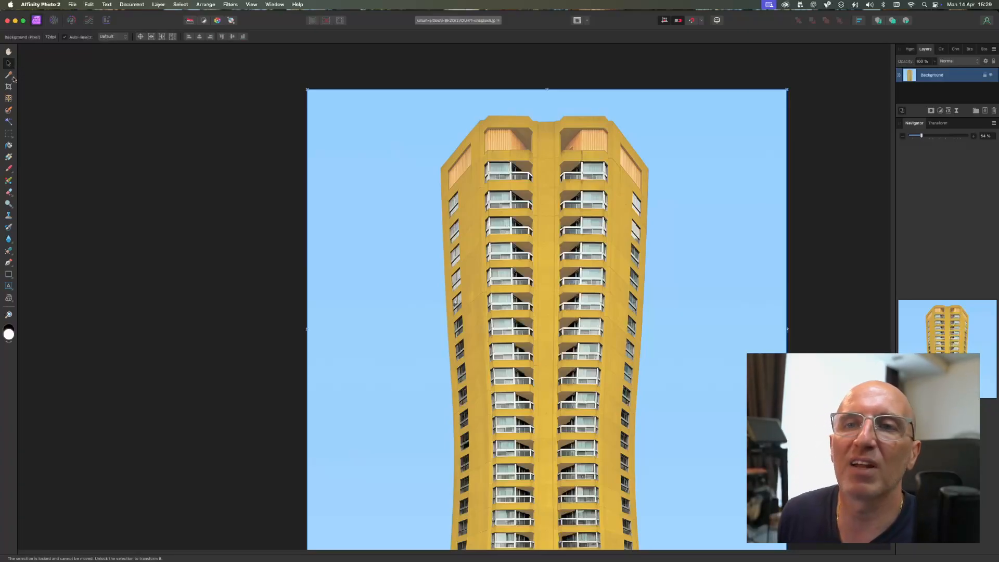
click(8, 86)
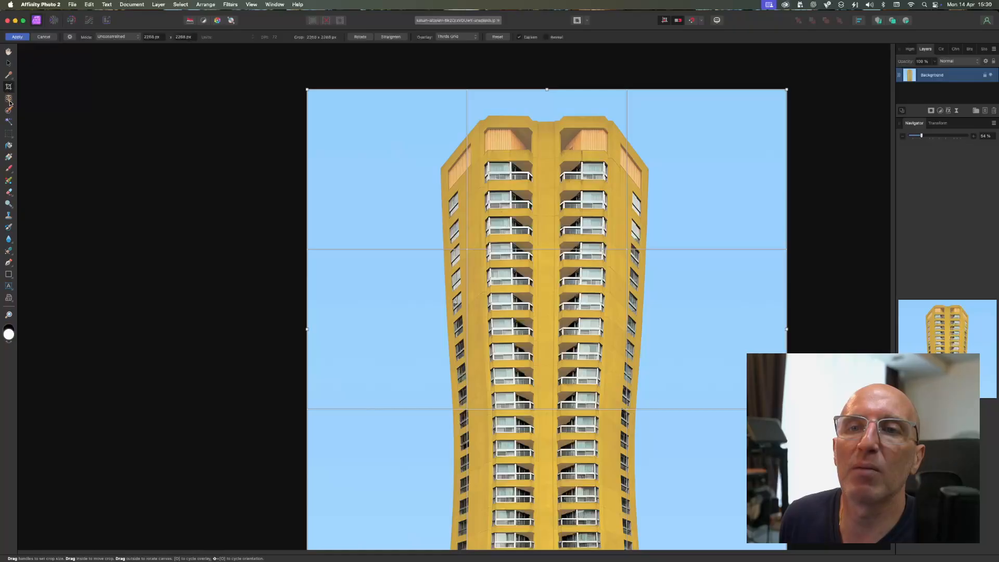
click(10, 103)
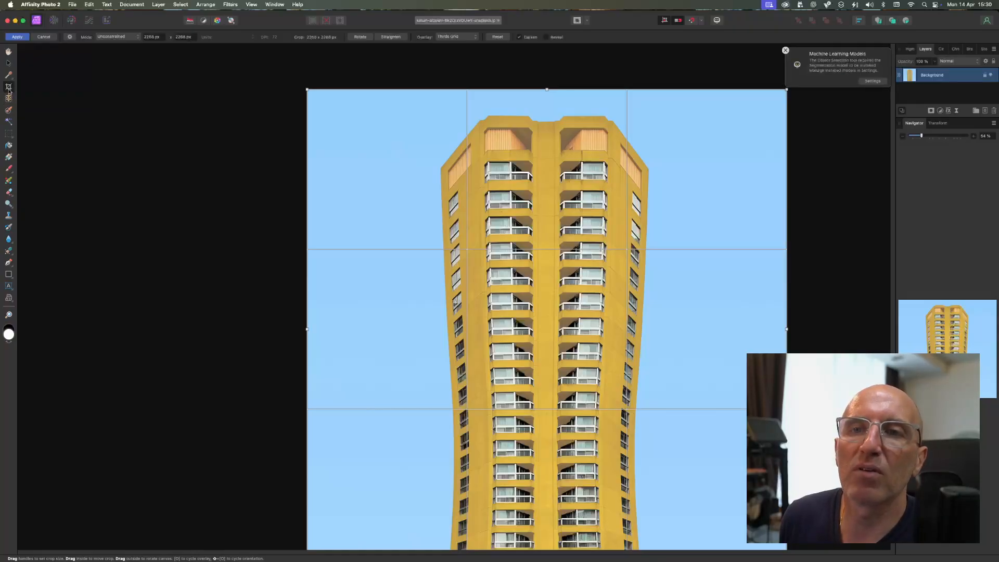
Step: Select the blue sky around the tower with the Flood Select tool, delete it and undo the deletion
click(10, 125)
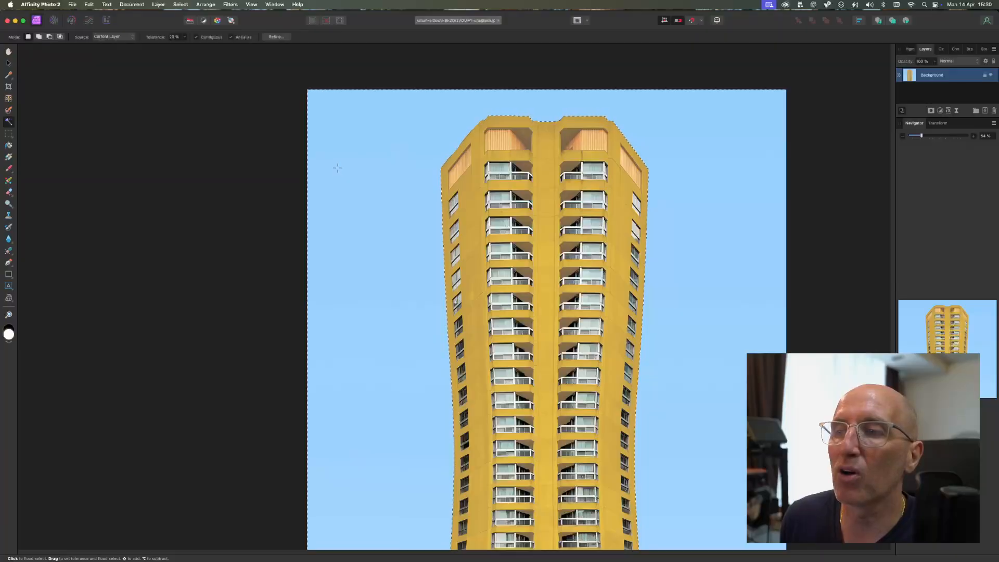
key(Delete)
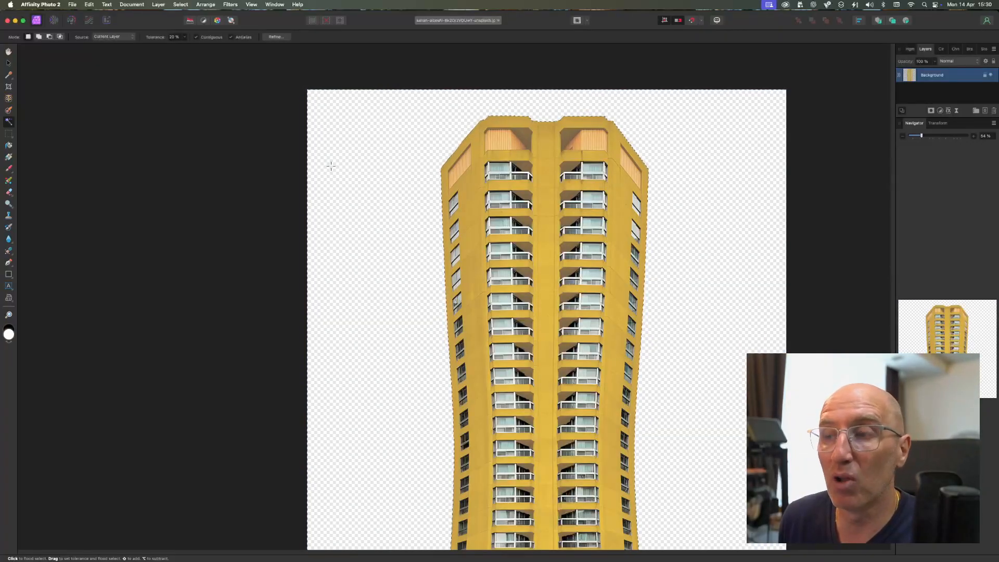
key(super+z)
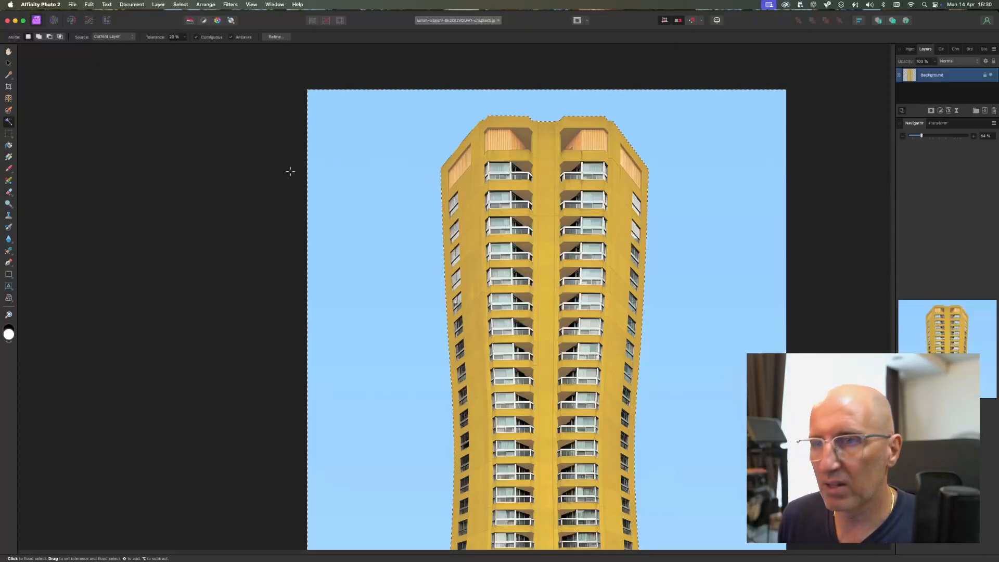
Step: View the available marquee selection tools, and flood fill the selected sky with white and undo that fill
click(9, 136)
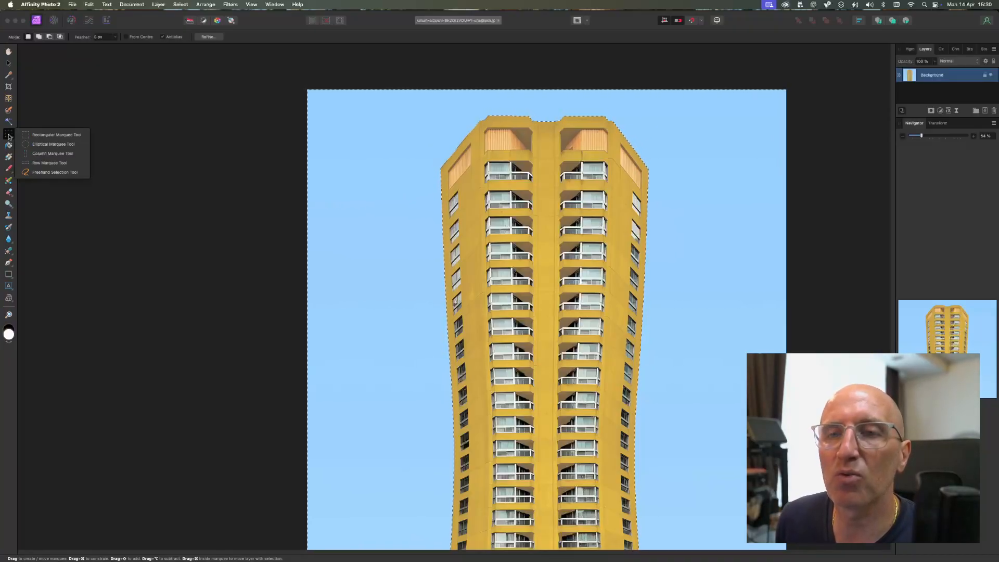
click(43, 120)
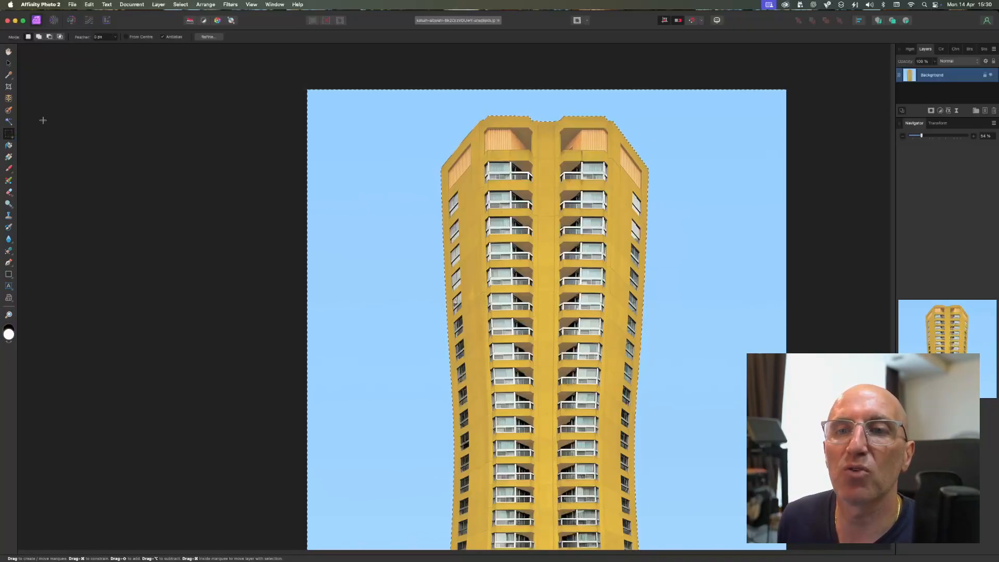
click(8, 147)
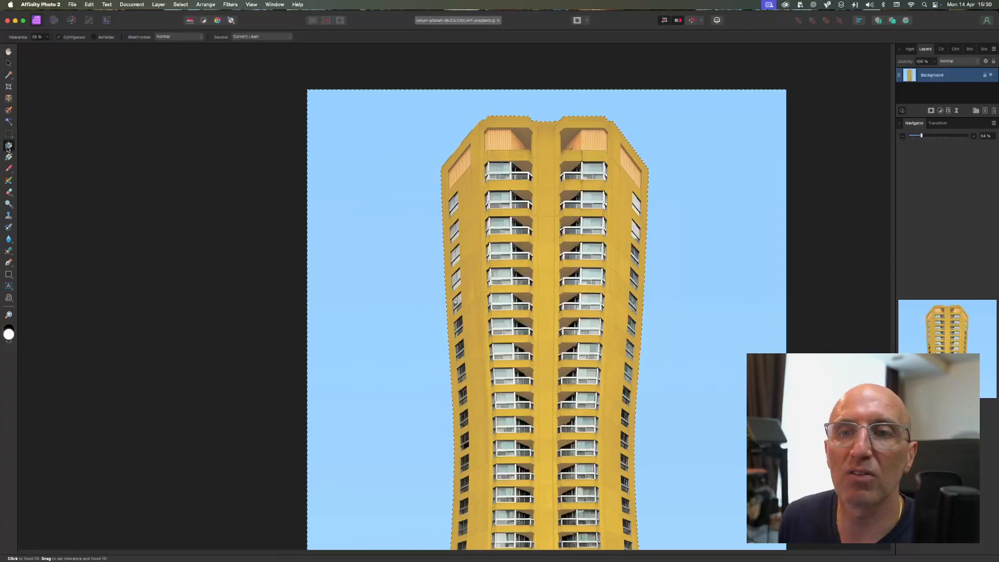
click(402, 171)
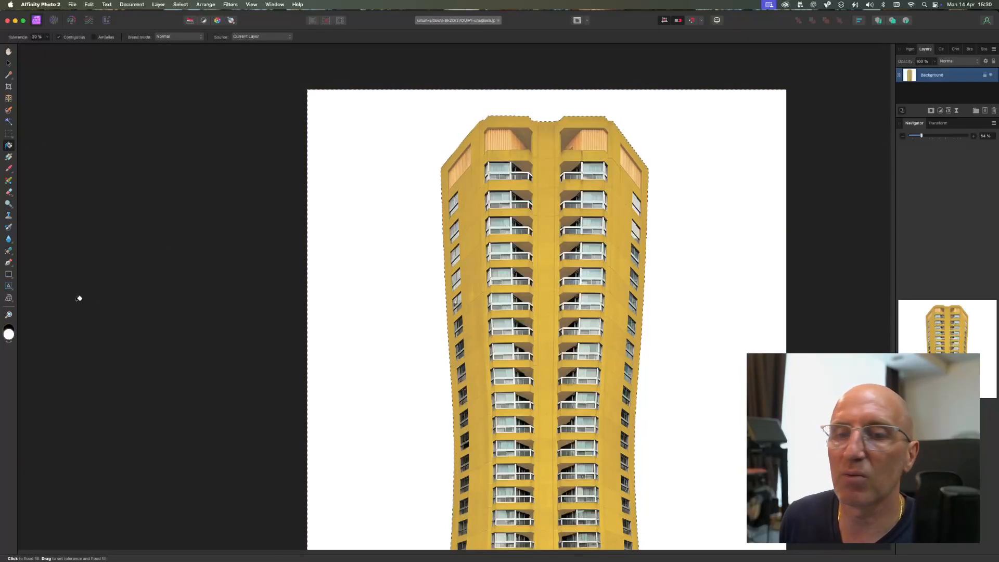
key(super+z)
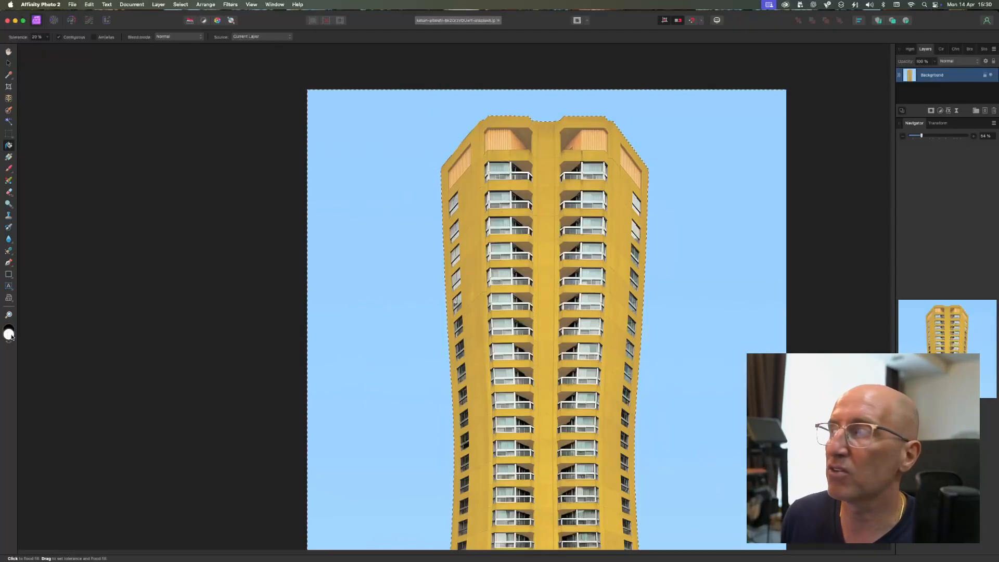
Step: Set the fill colour to the red BE1414 in the Colour Chooser
double_click(9, 334)
click(383, 331)
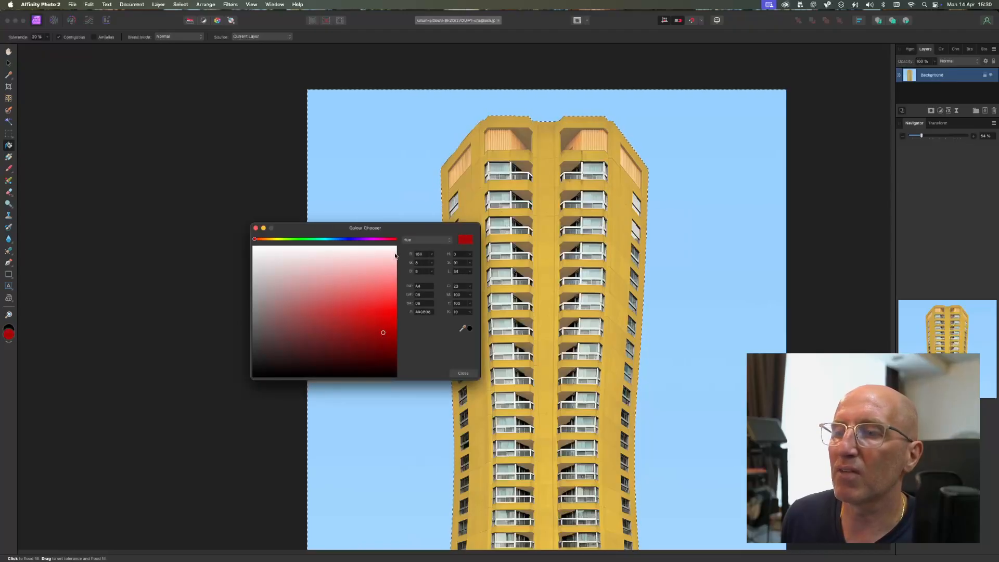
drag(393, 228, 221, 188)
click(167, 245)
click(197, 283)
Step: Flood fill the selected sky with the red colour, undo the fill and close the Colour Chooser
click(392, 241)
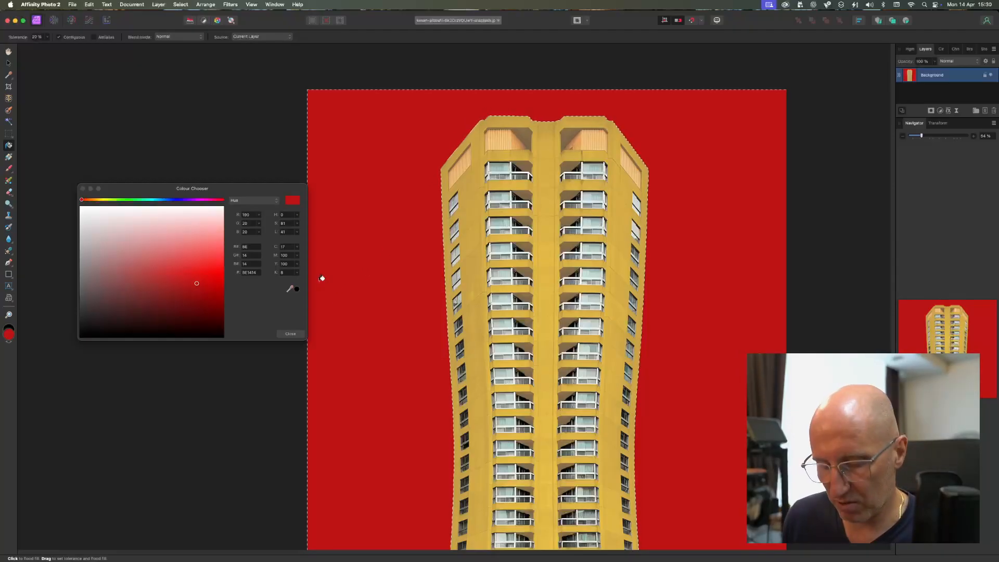
key(super+z)
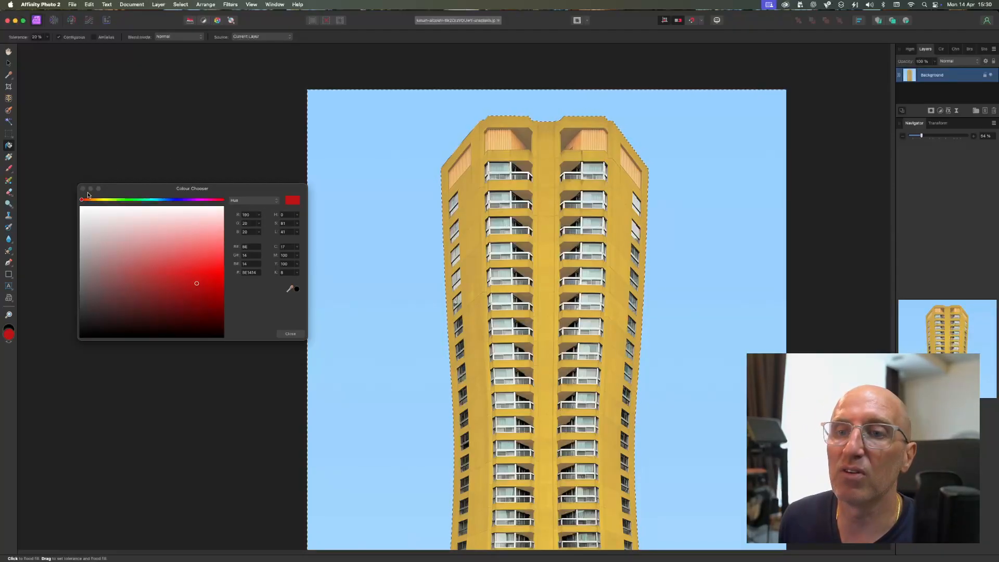
click(83, 188)
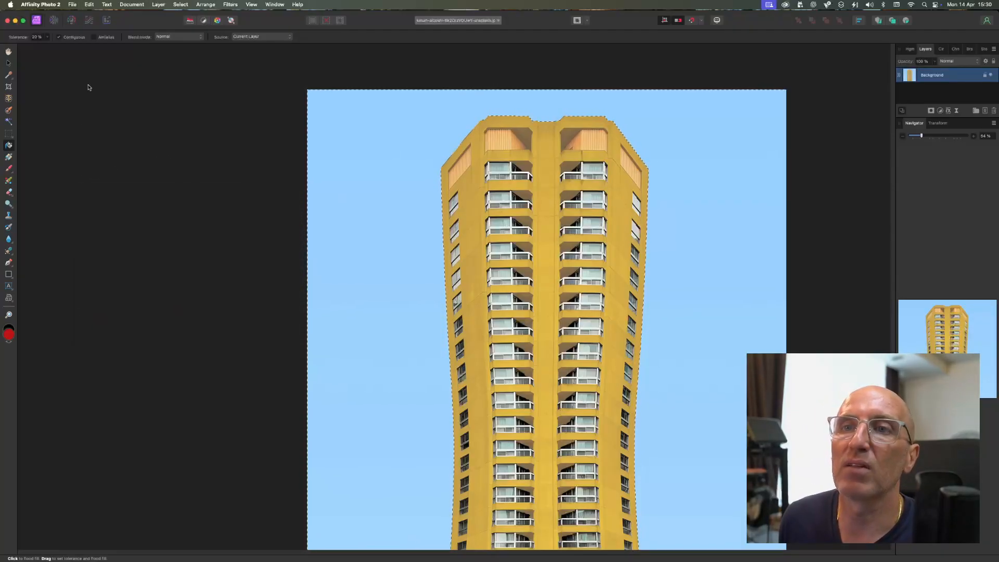
Step: Look through the editing, text, window, selection and blur filter commands, and open the Gaussian Blur filter
click(89, 5)
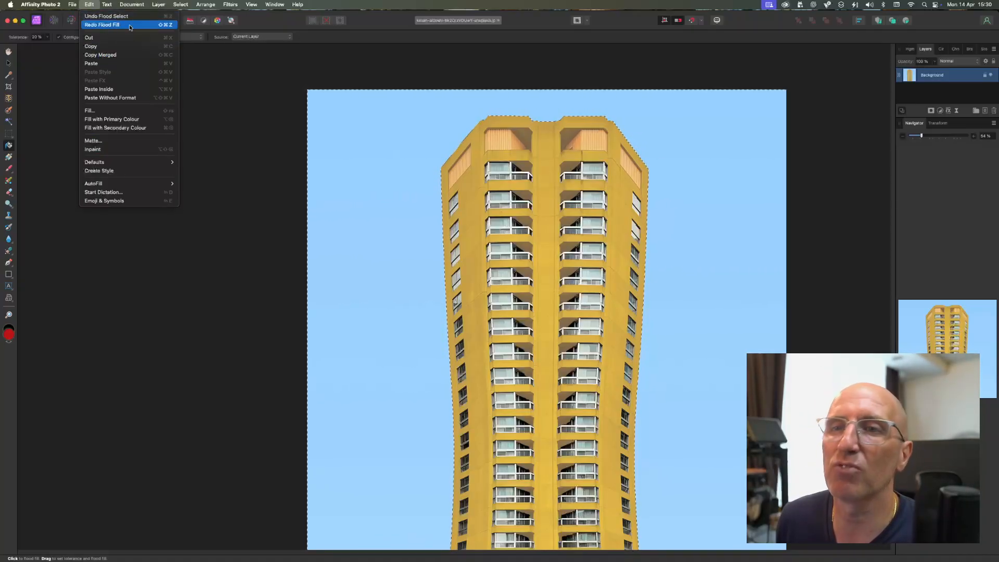
click(91, 7)
click(91, 6)
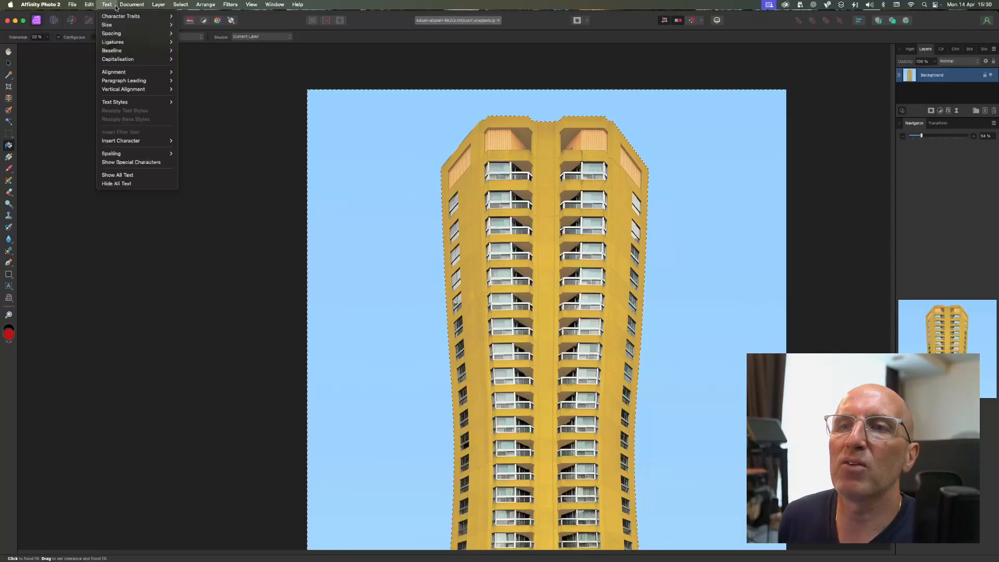
mouse_move(272, 6)
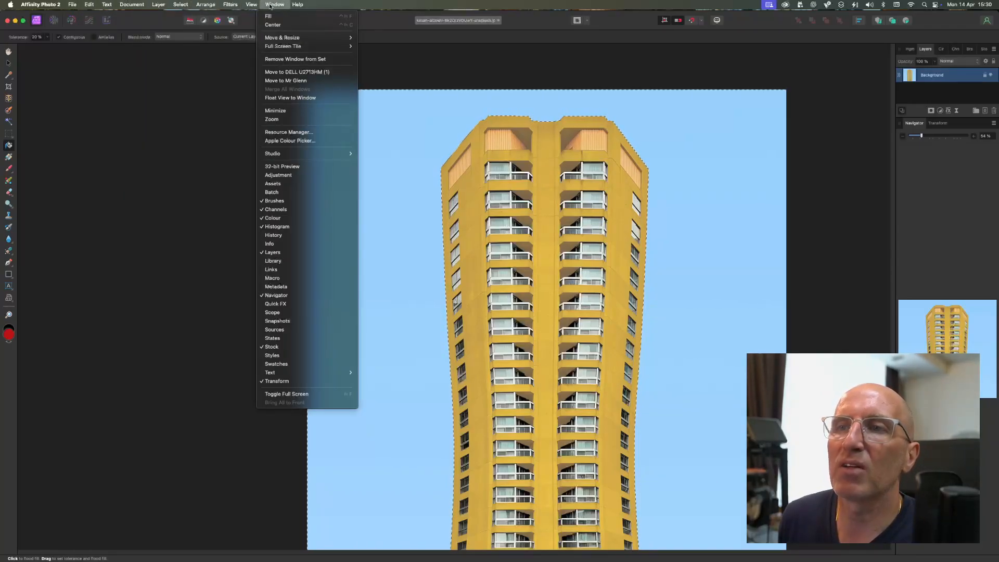
mouse_move(104, 9)
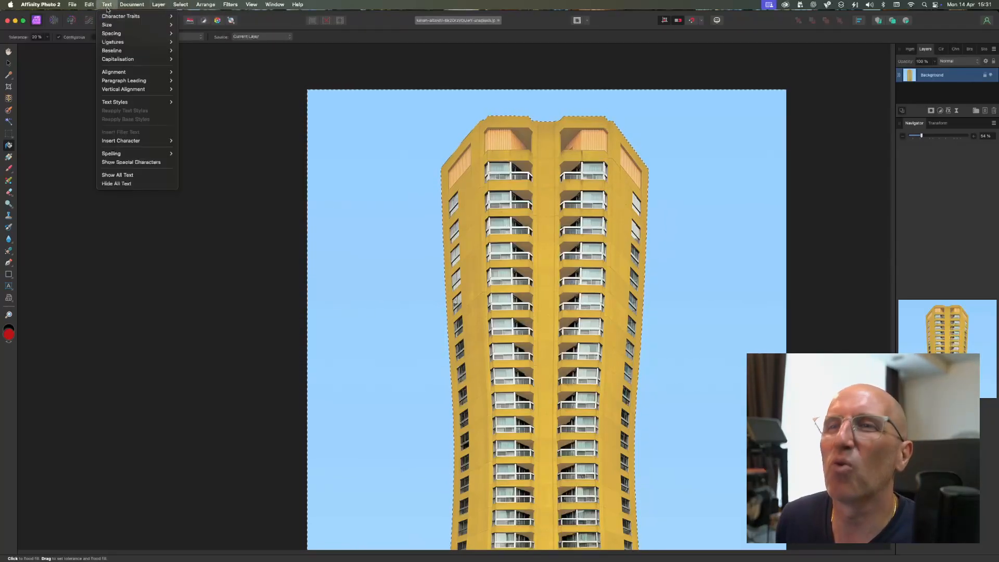
mouse_move(185, 9)
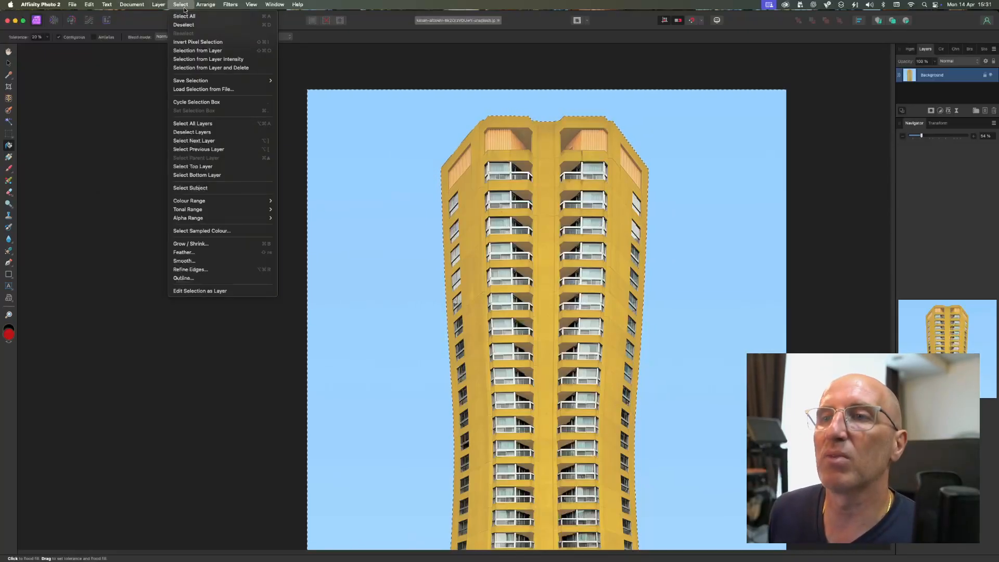
mouse_move(232, 6)
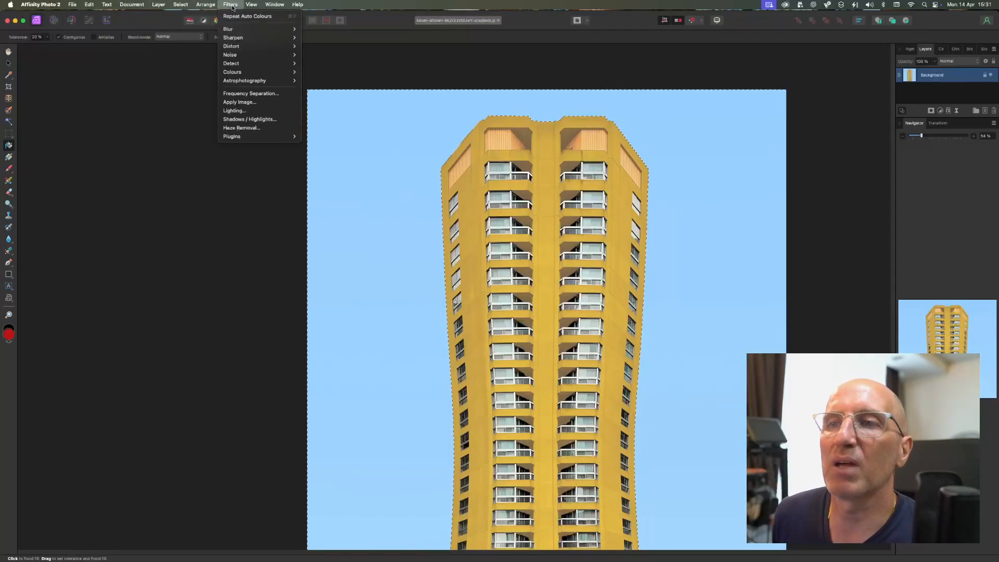
mouse_move(236, 28)
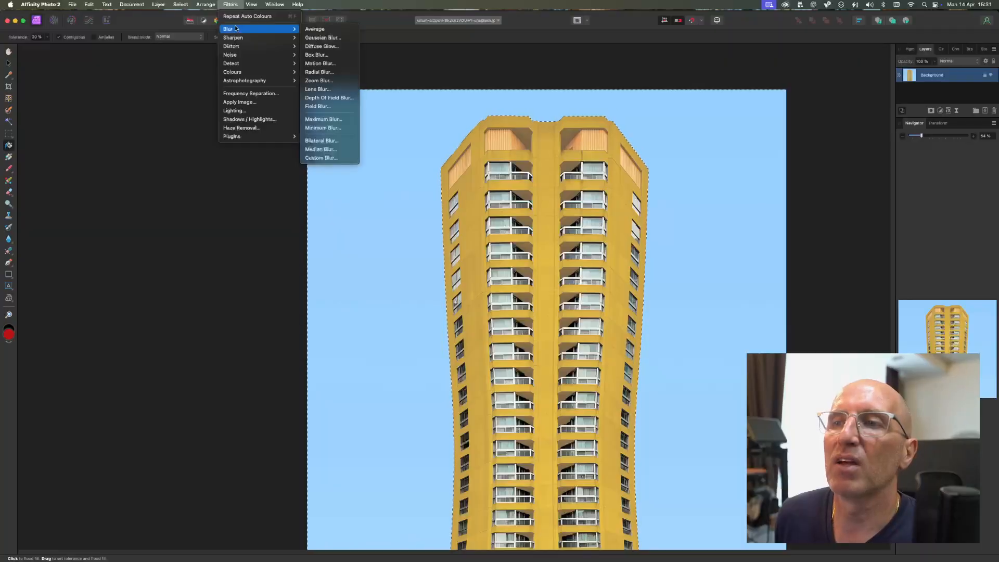
click(322, 38)
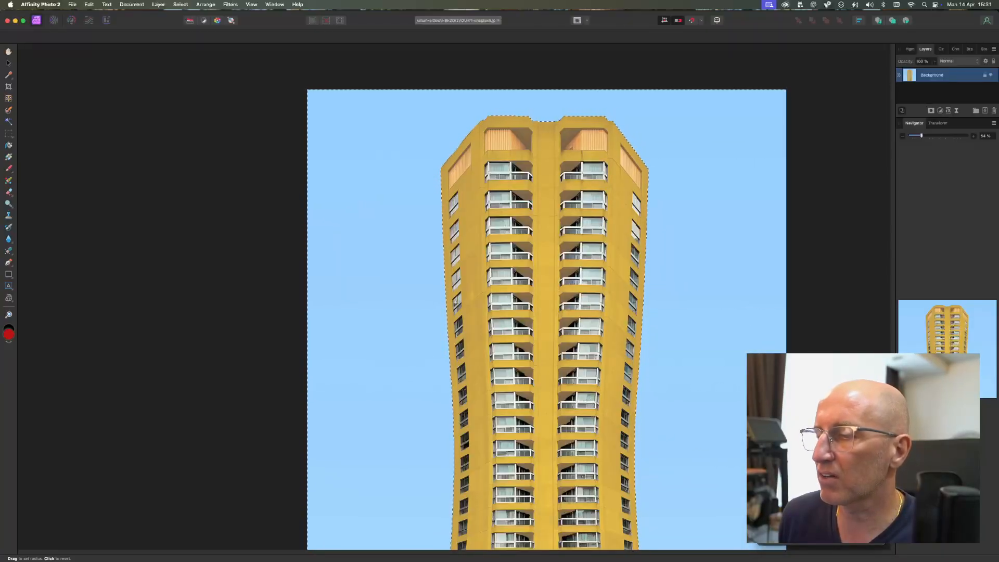
Step: Leave the blur filter and look at the options of the Flood Fill, Paint Brush, Paint Mixer Brush and Pen tools
click(8, 145)
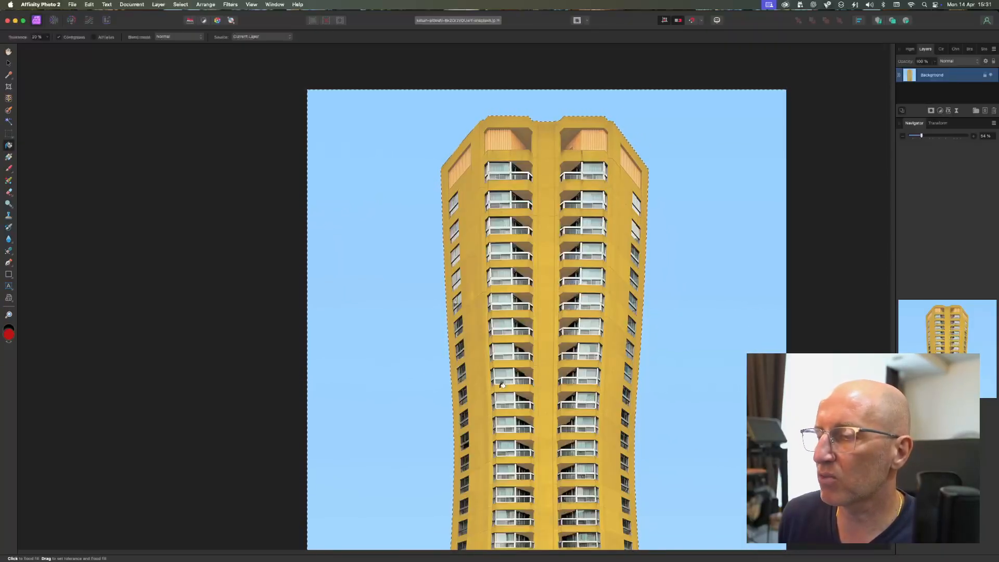
click(10, 169)
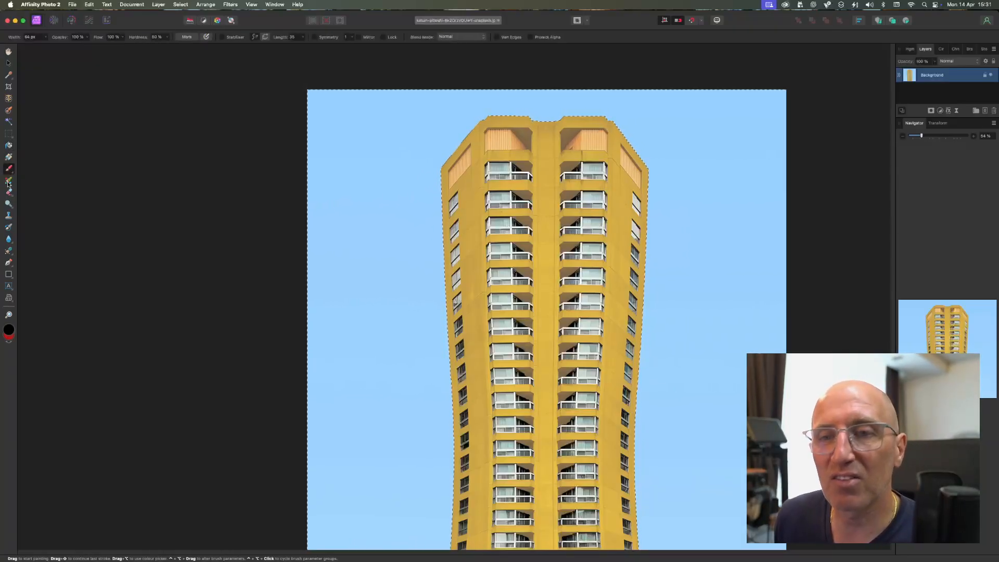
click(9, 181)
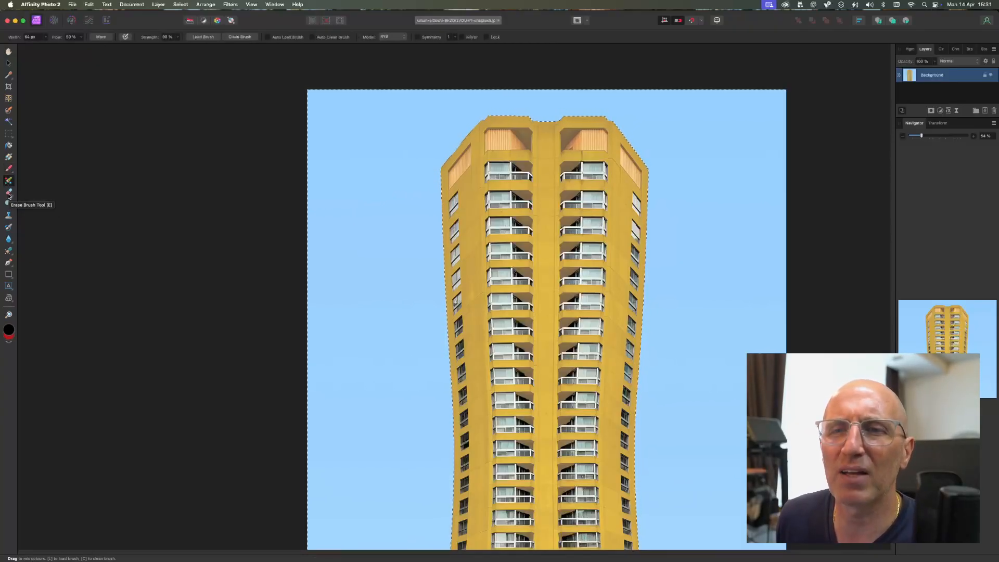
click(8, 264)
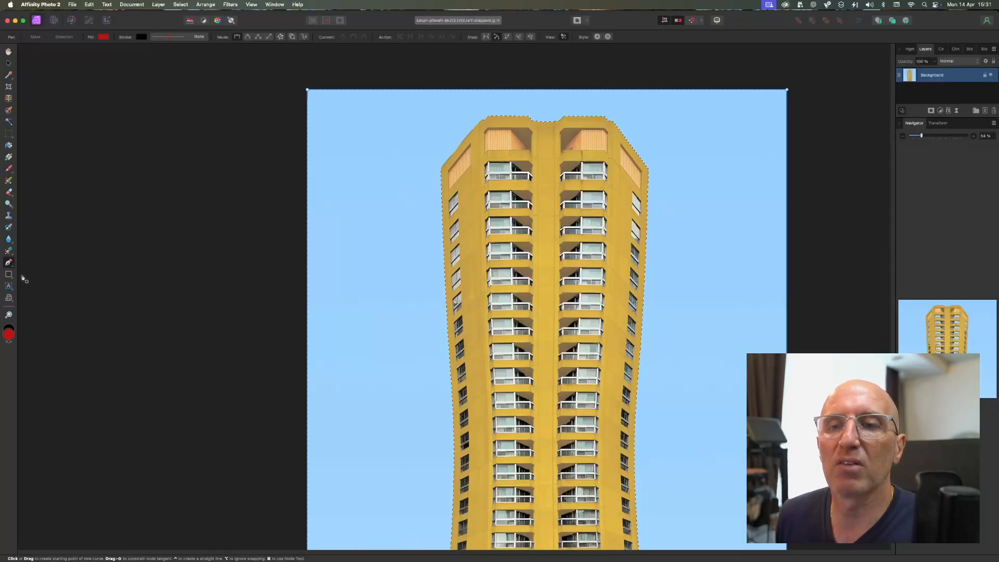
Step: Switch to the Artistic Text tool, clear the sky selection and look through the layer, editing and window commands
click(8, 286)
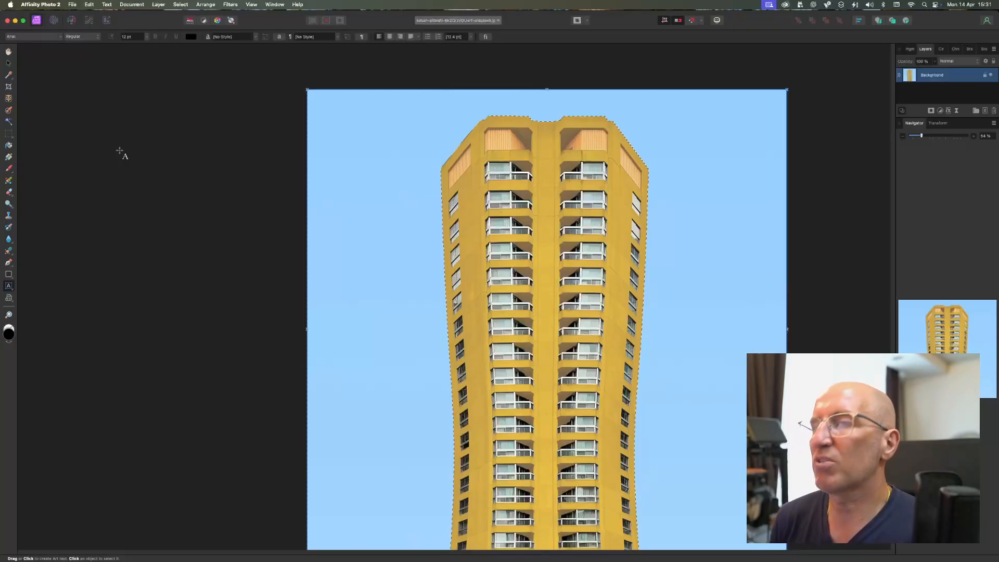
click(130, 5)
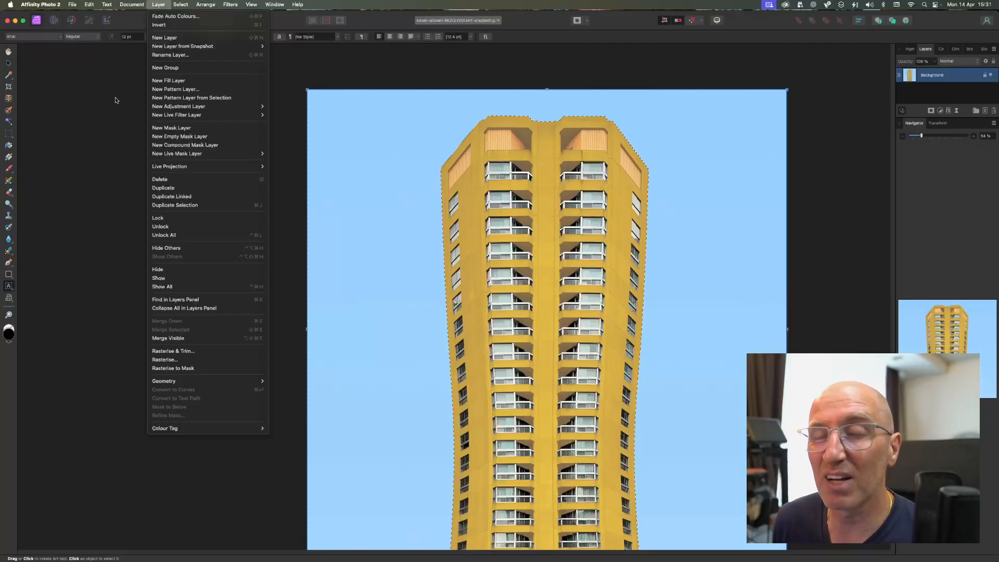
mouse_move(92, 3)
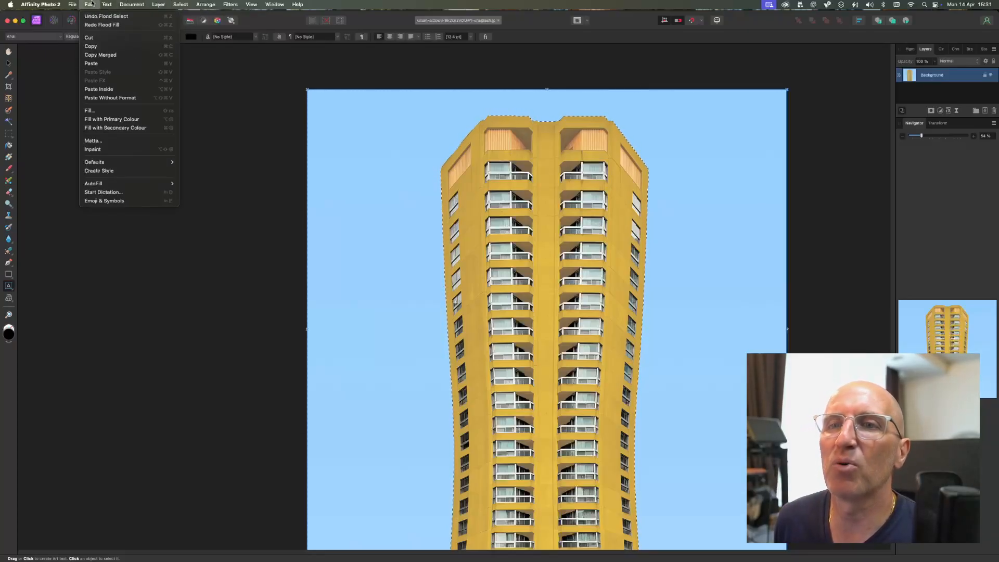
click(248, 271)
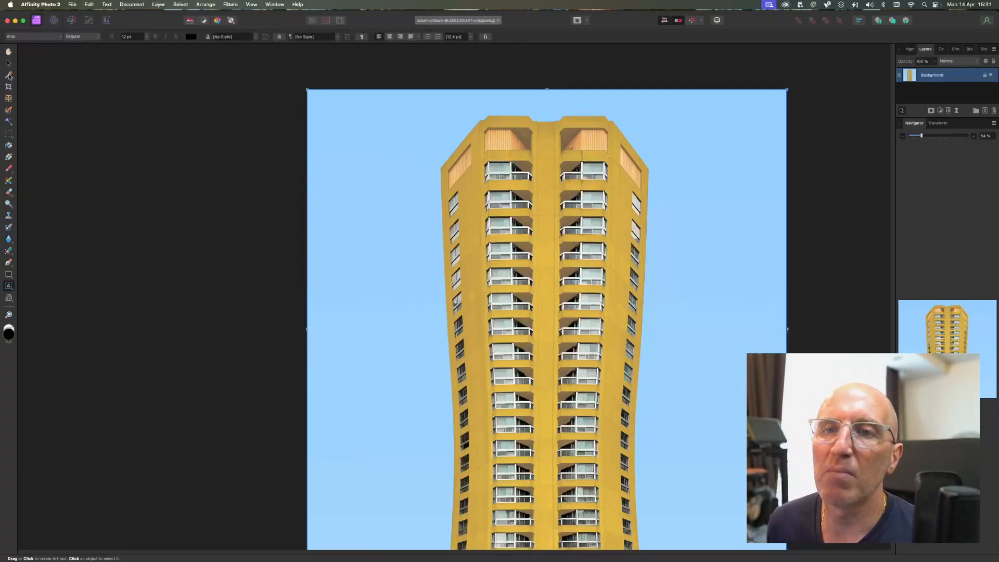
click(105, 5)
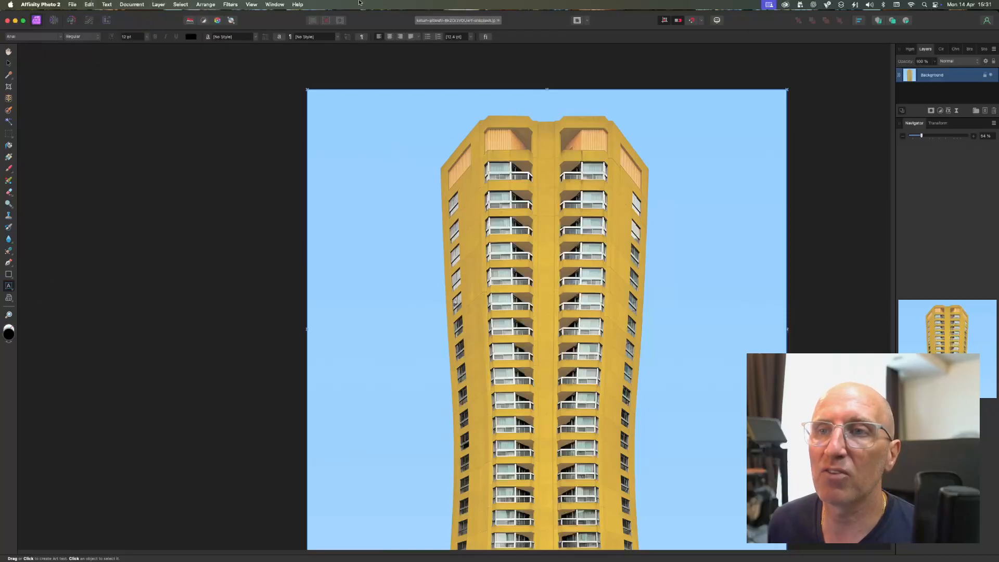
click(275, 4)
Step: Start an artistic text object of about 727 pt over the left edge of the yellow building
click(872, 146)
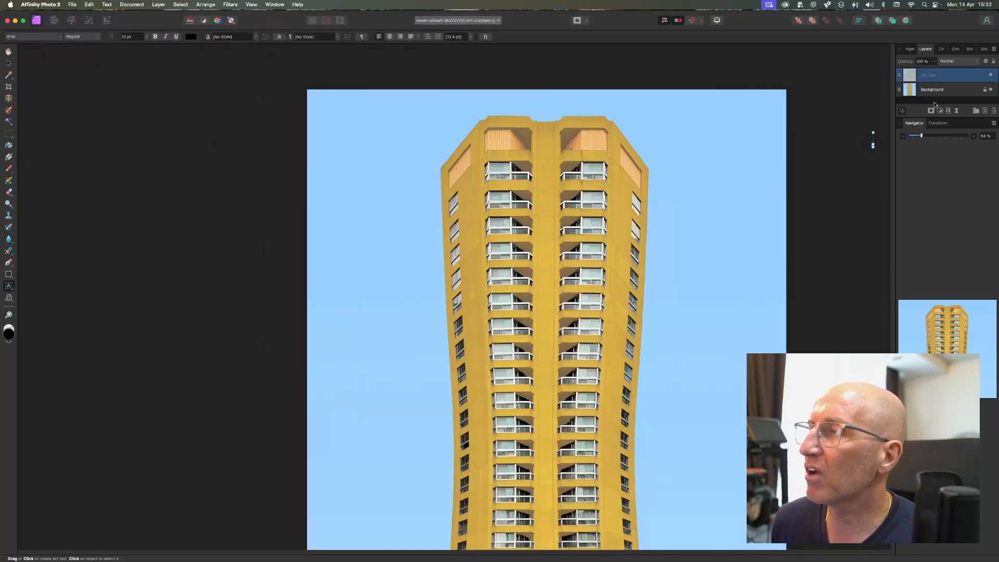
click(940, 179)
scroll(758, 302, down, 10)
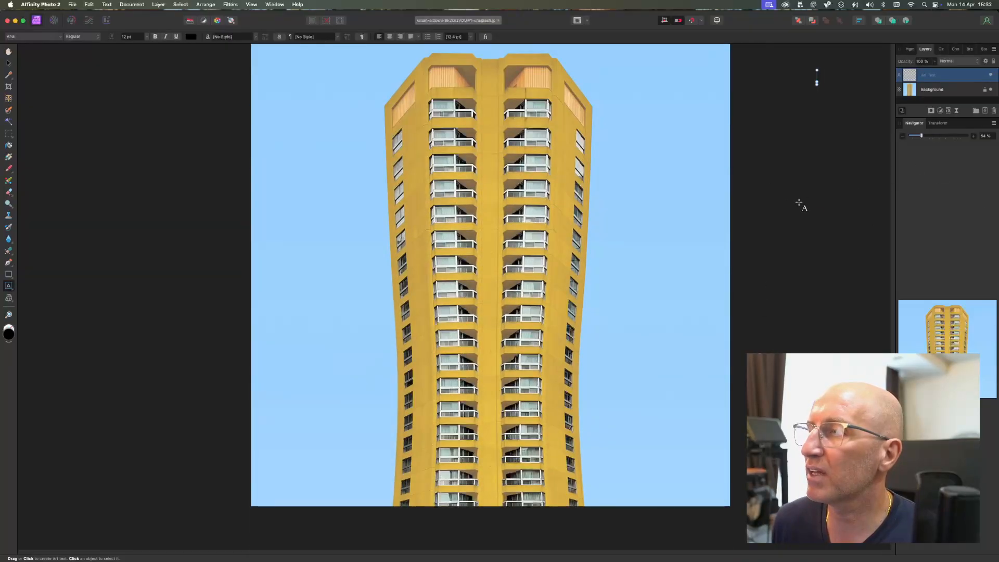
drag(358, 230, 370, 297)
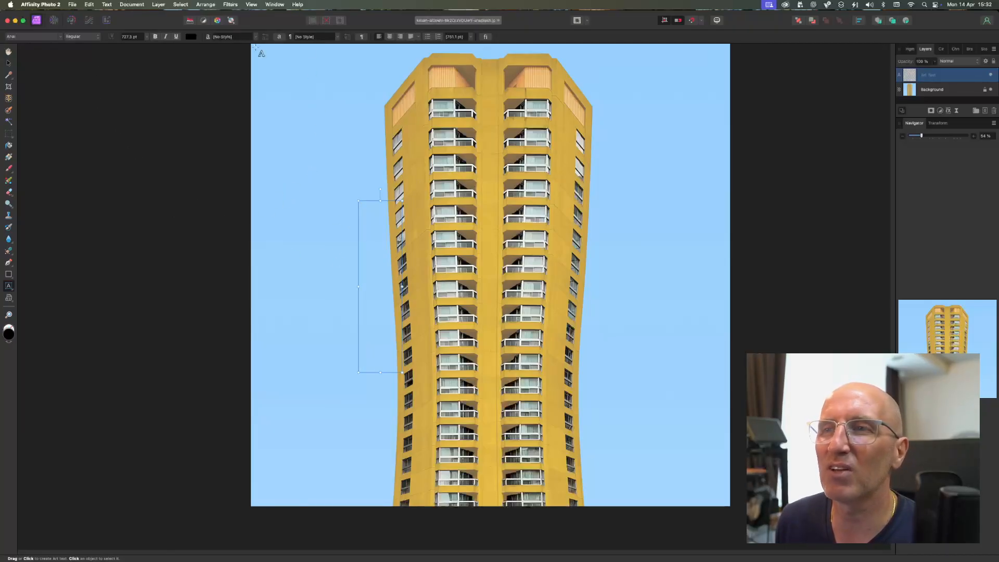
Step: Look through the list of studio panels that can be shown or hidden
click(269, 5)
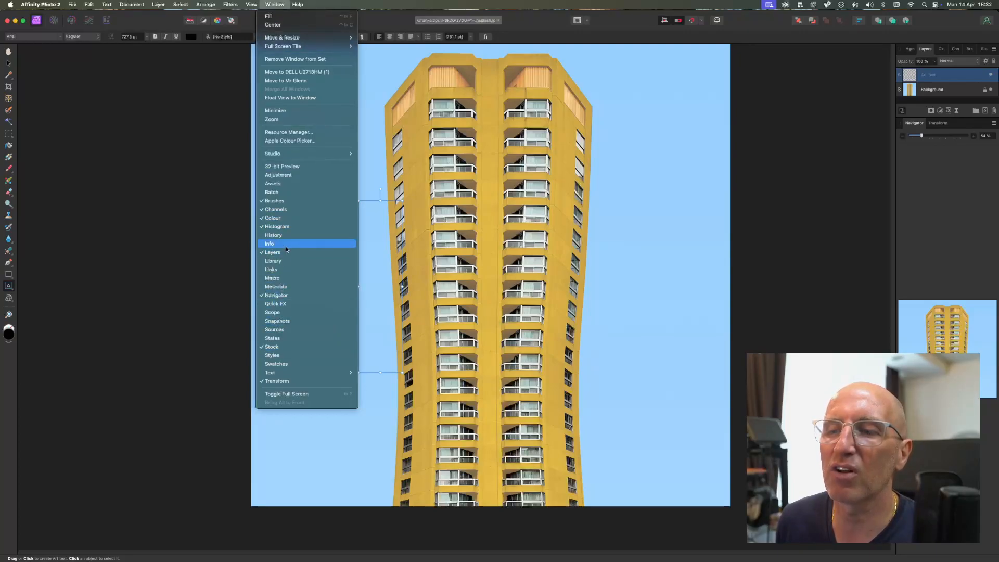